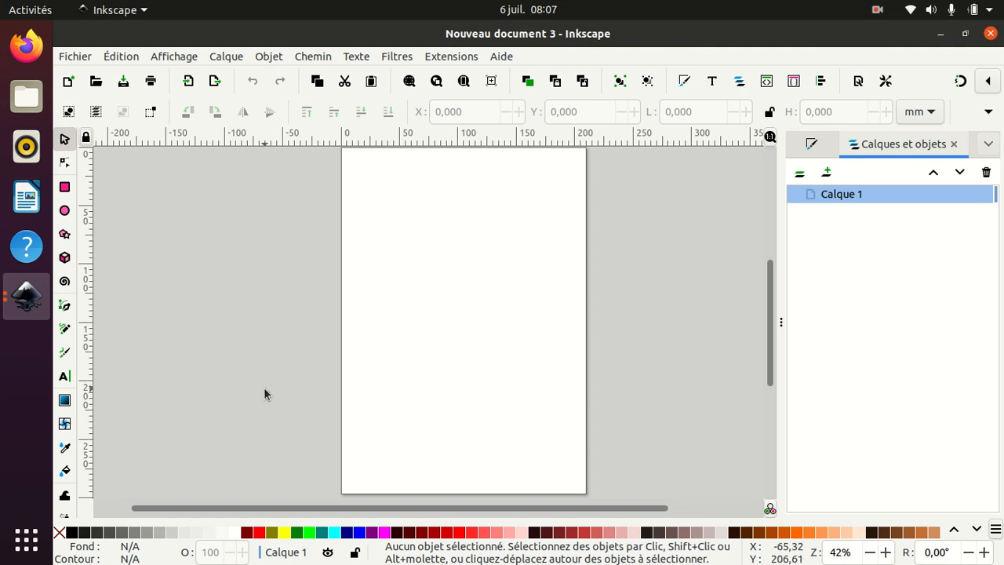
- Switch to the blank Nouveau document 3 window and draw an ellipse about 33 by 35 mm near the page's upper left
left_click(29, 303)
left_click(164, 231)
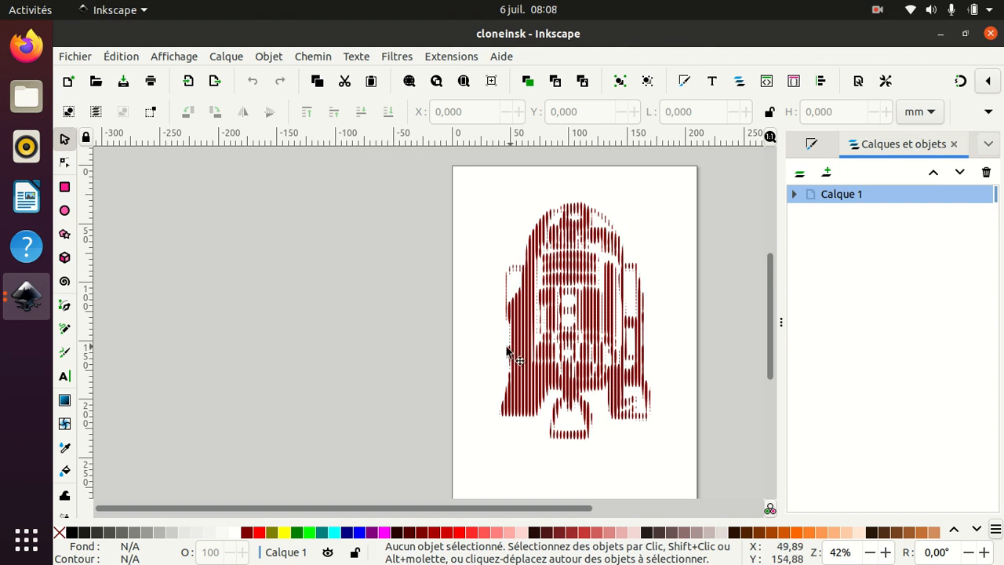
left_click(26, 296)
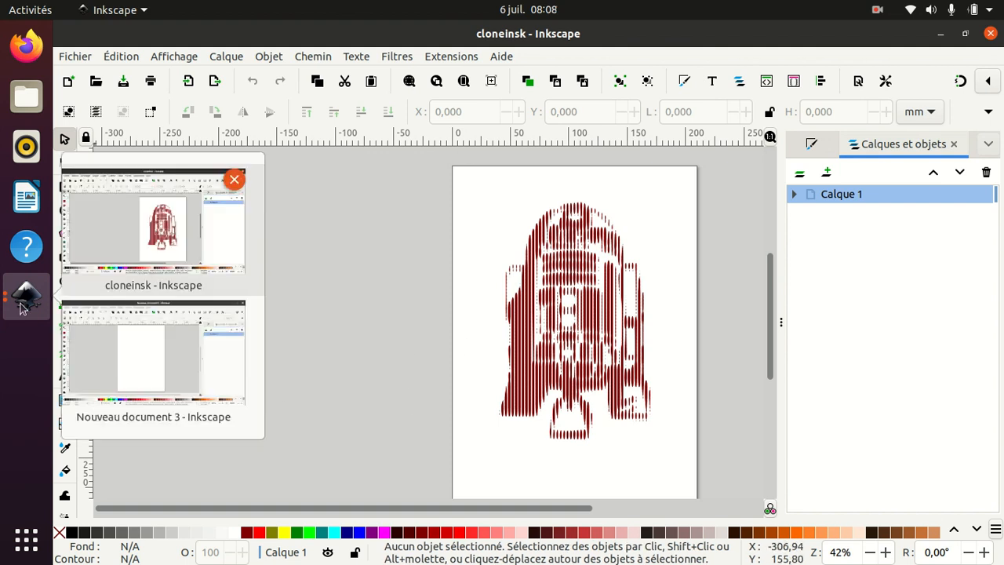
left_click(145, 332)
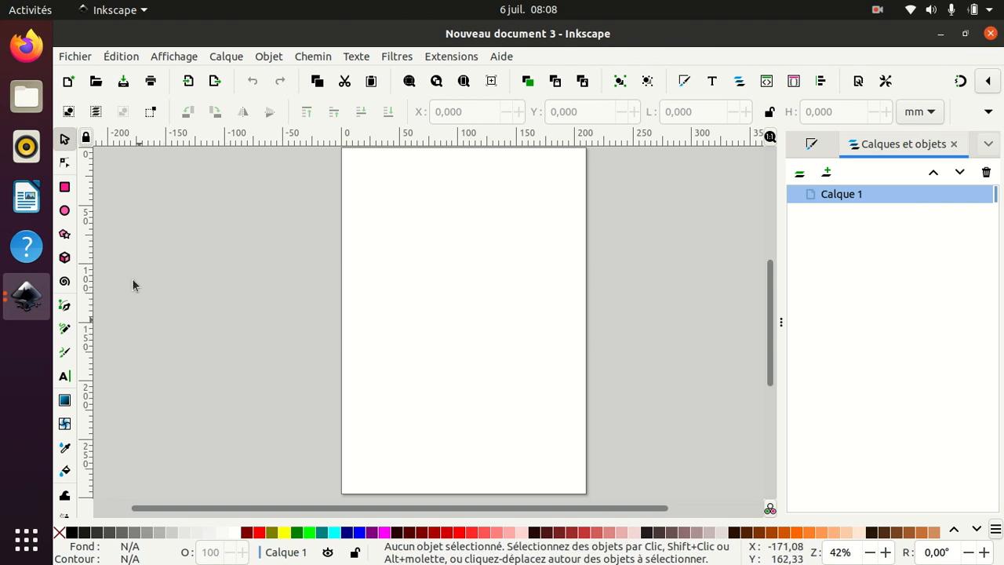
left_click(64, 210)
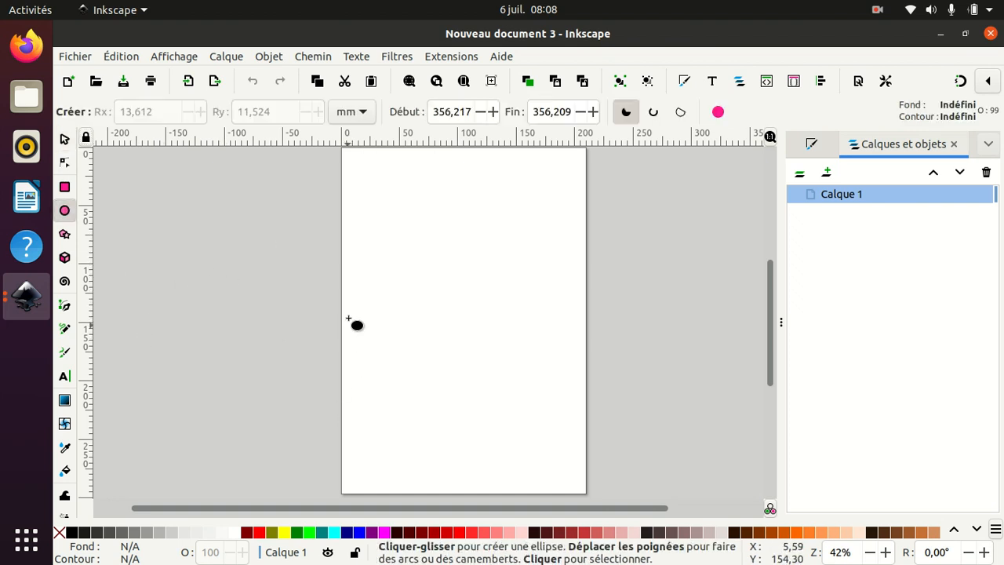
left_click_drag(374, 187, 411, 226)
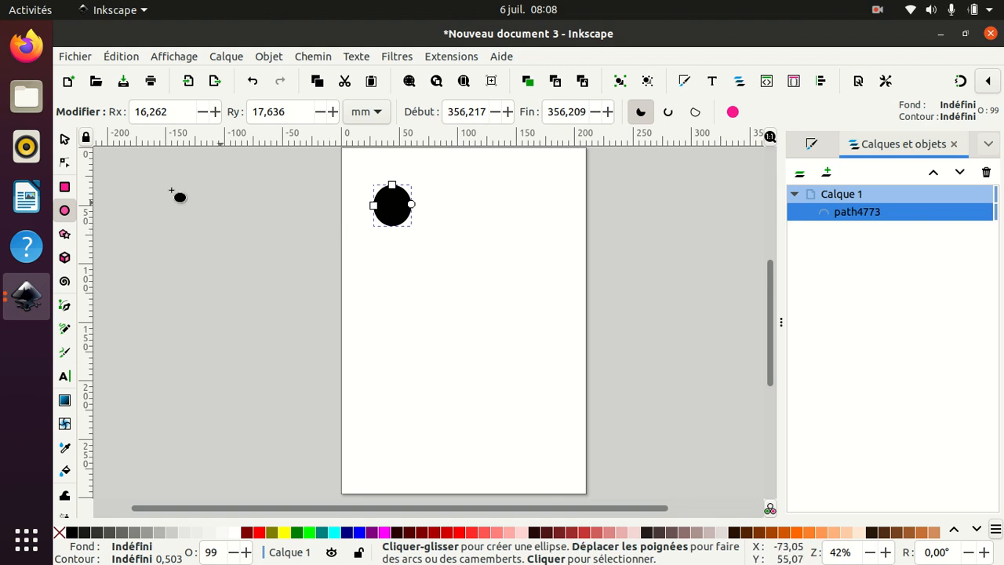
- Duplicate the ellipse twice, placing one copy to its right and another below the original
left_click(65, 139)
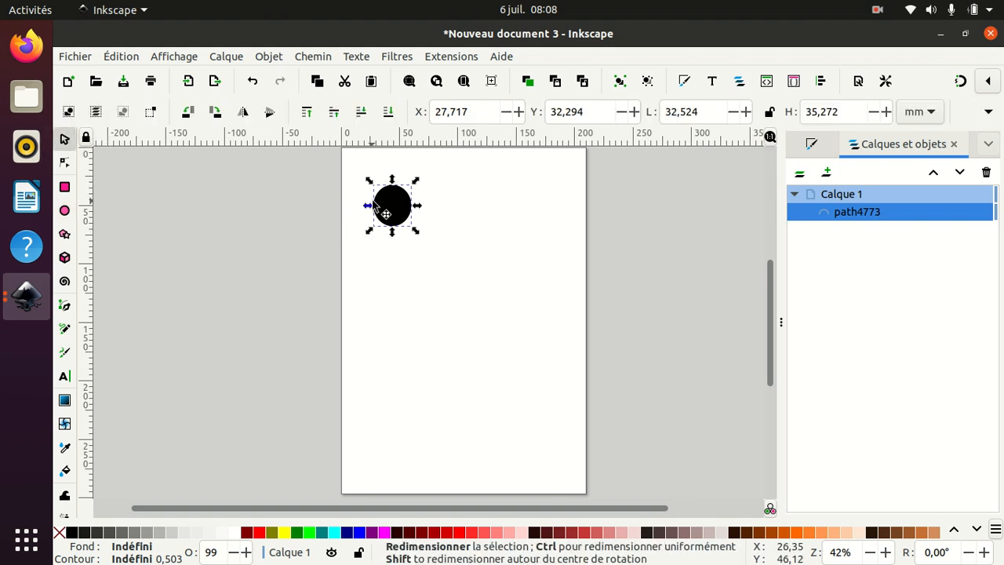
key("ctrl+d")
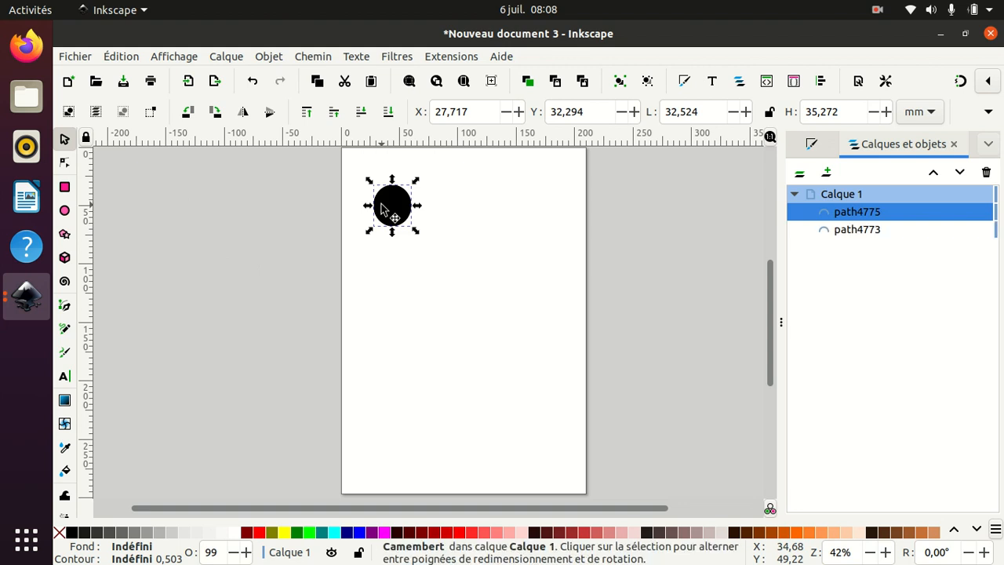
left_click_drag(385, 208, 466, 207)
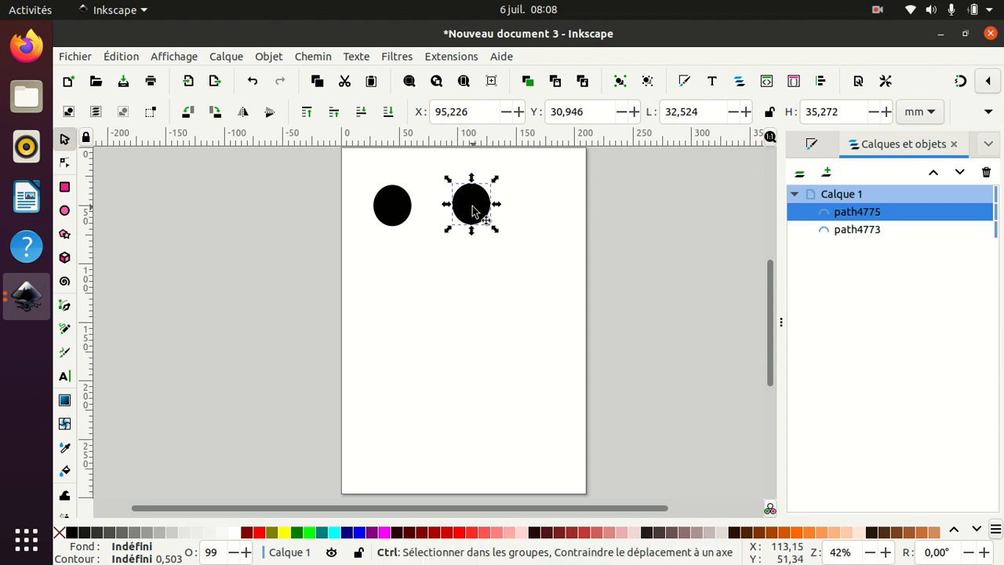
key("ctrl+d")
left_click_drag(473, 210, 389, 281)
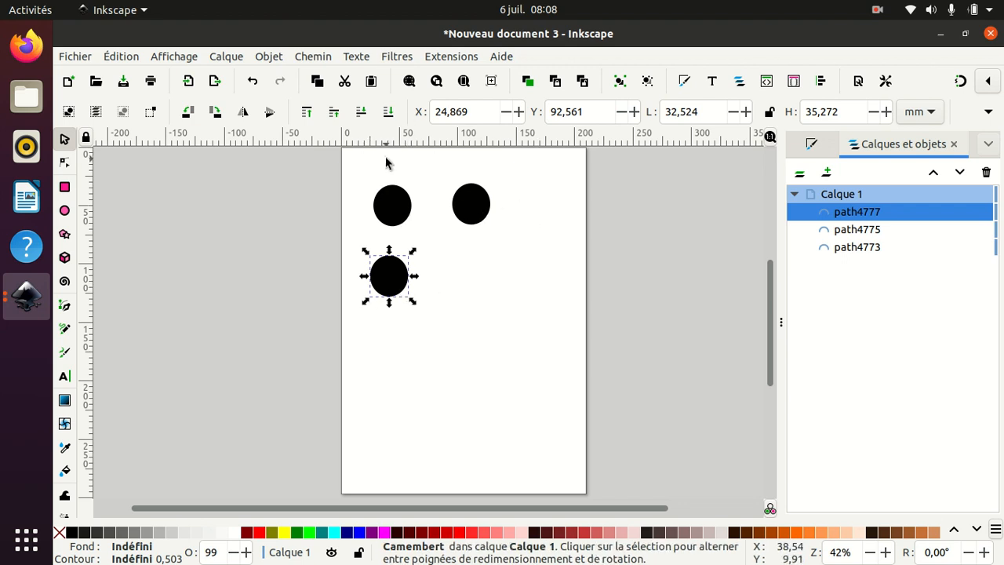
- Squash the original ellipse to about 27 by 17 mm
left_click(409, 203)
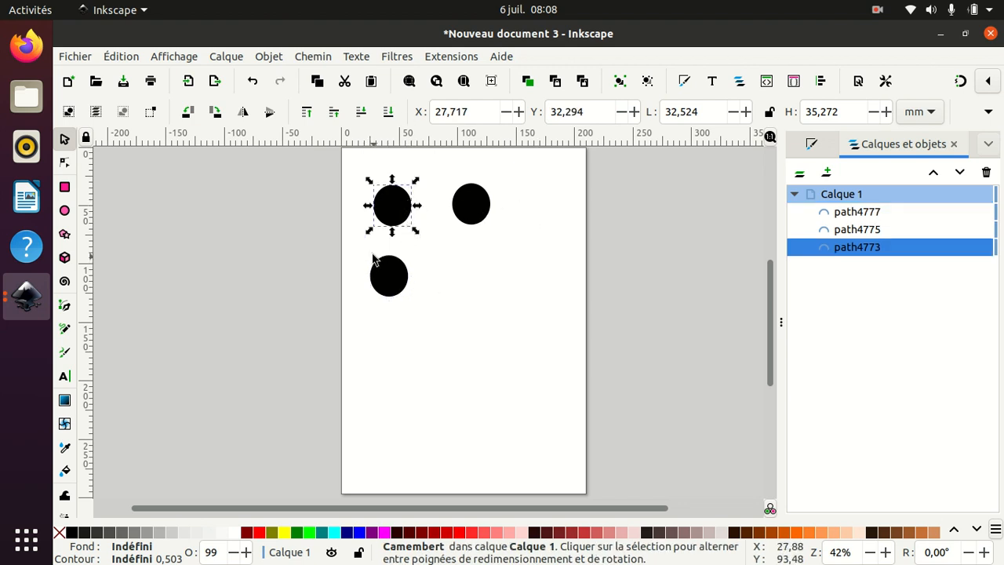
left_click_drag(415, 233, 409, 214)
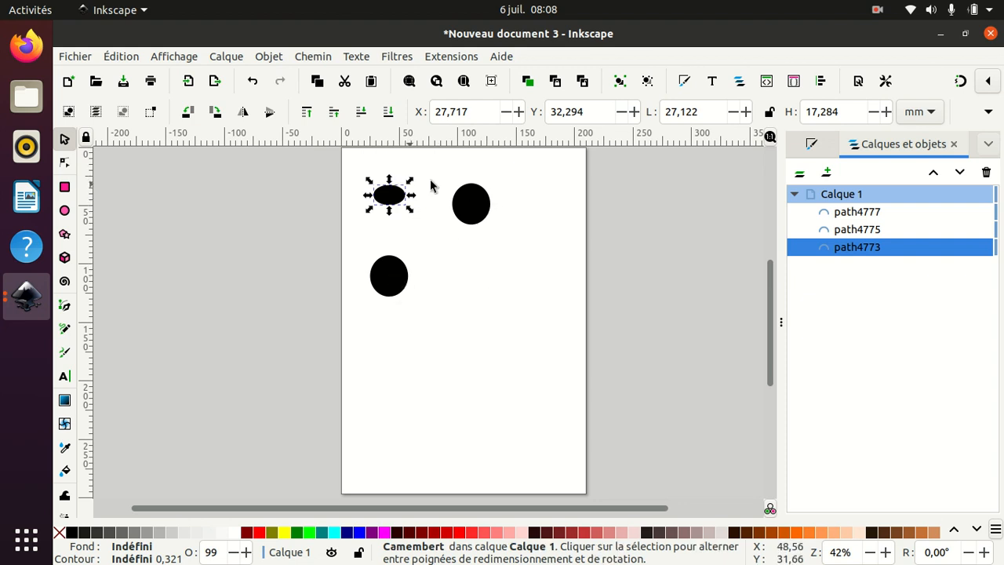
- Create a clone of the lower ellipse and move the clone to its right
left_click(400, 289)
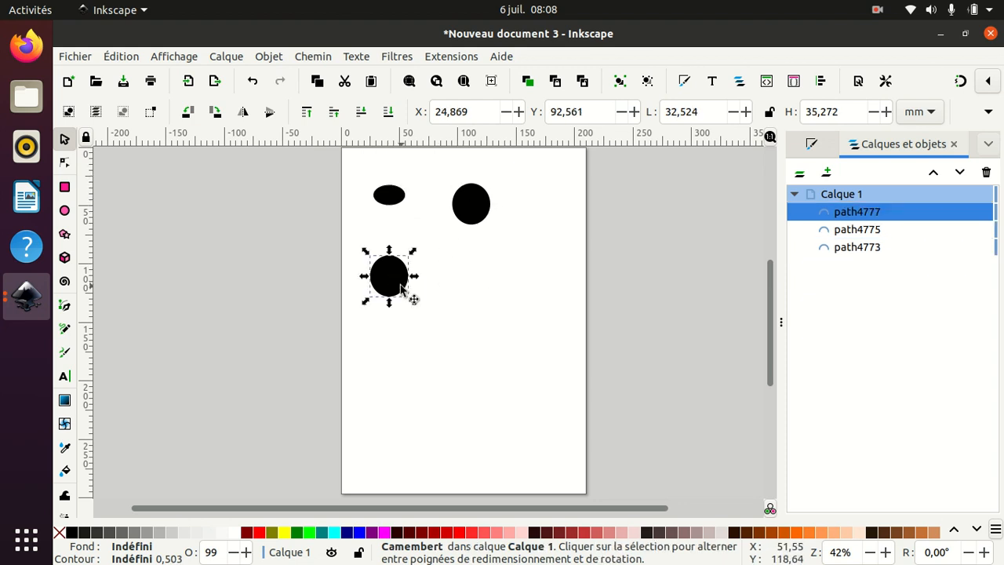
left_click(121, 57)
mouse_move(155, 285)
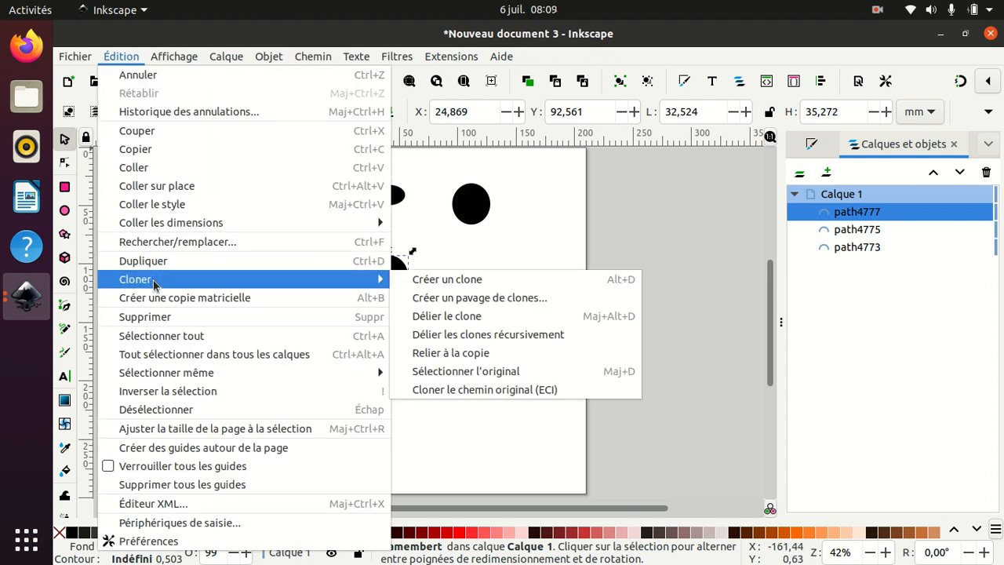
left_click(429, 279)
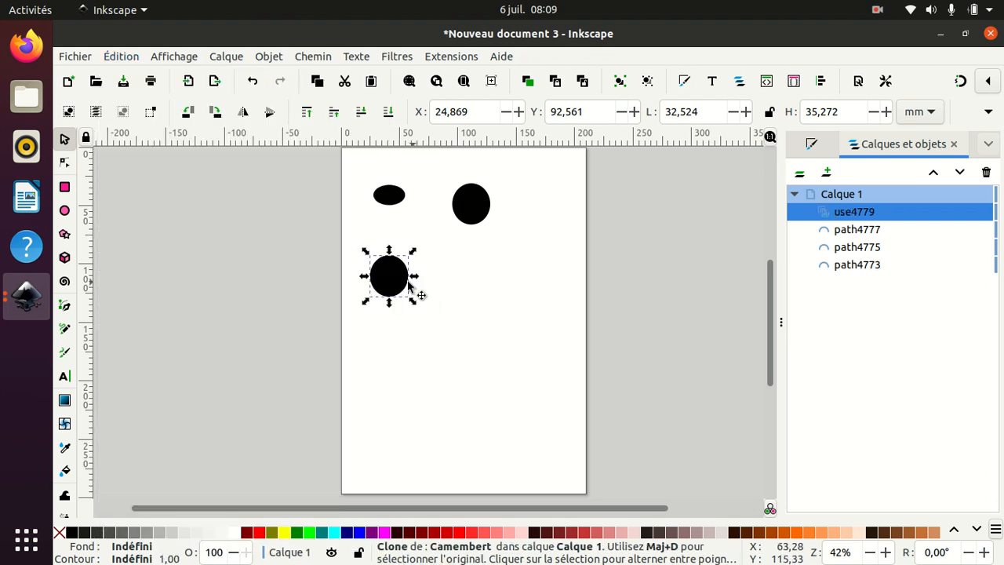
left_click_drag(390, 280, 470, 281)
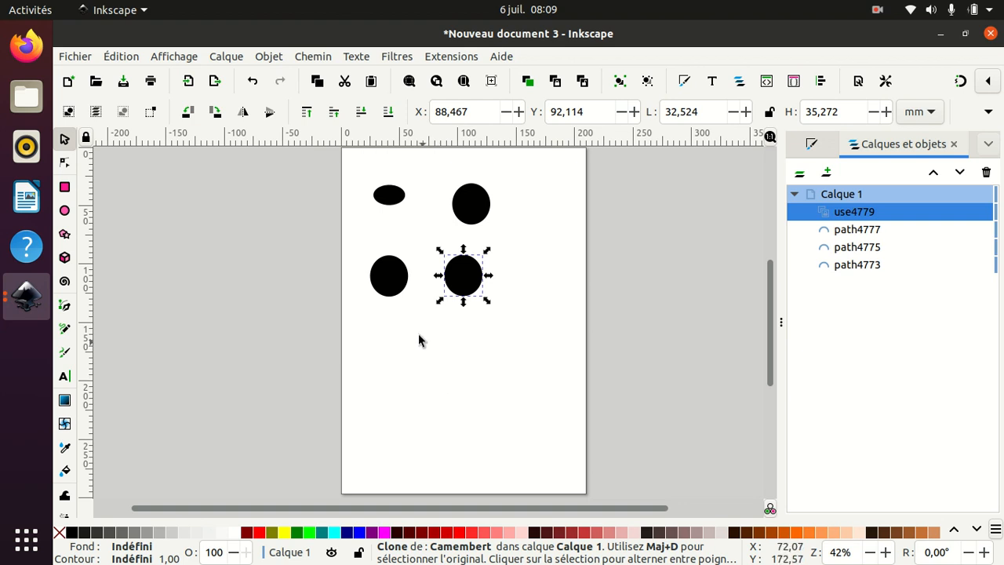
- Resize the lower original ellipse, ending at about 31 by 40 mm
left_click(399, 287)
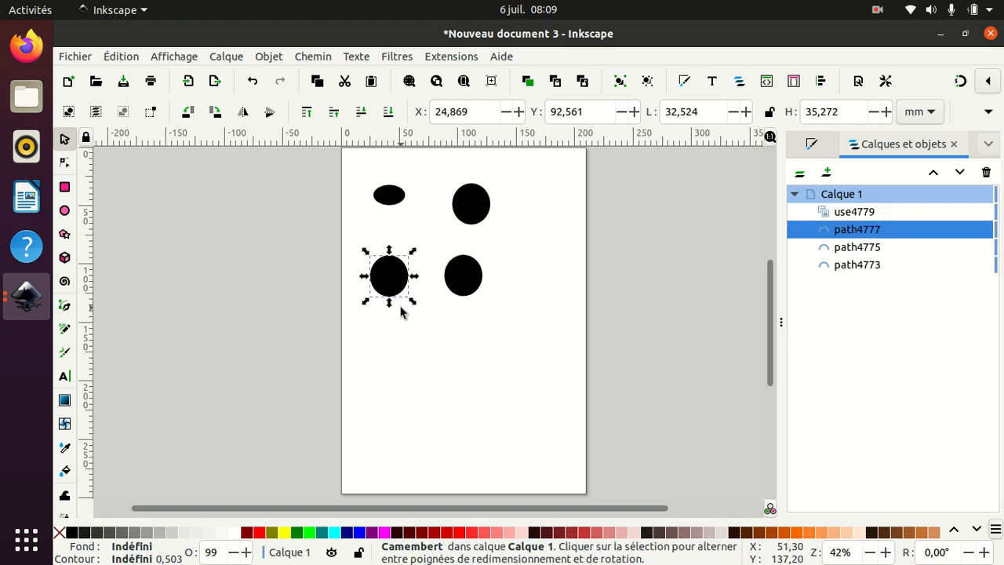
mouse_move(390, 303)
left_mouse_down()
mouse_move(390, 338)
mouse_move(392, 287)
mouse_move(419, 296)
mouse_move(446, 337)
mouse_move(405, 286)
left_mouse_up()
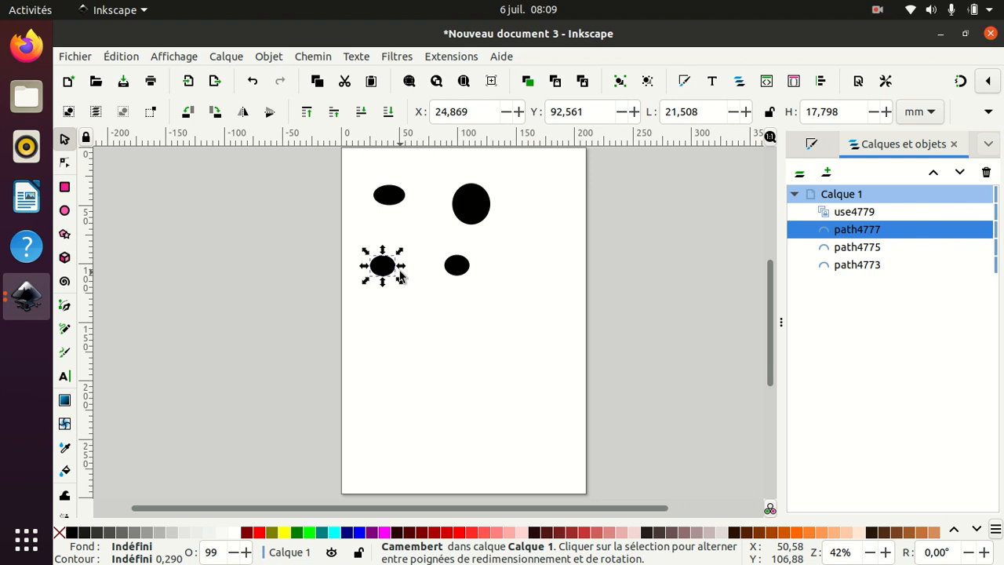
left_click_drag(400, 283, 410, 309)
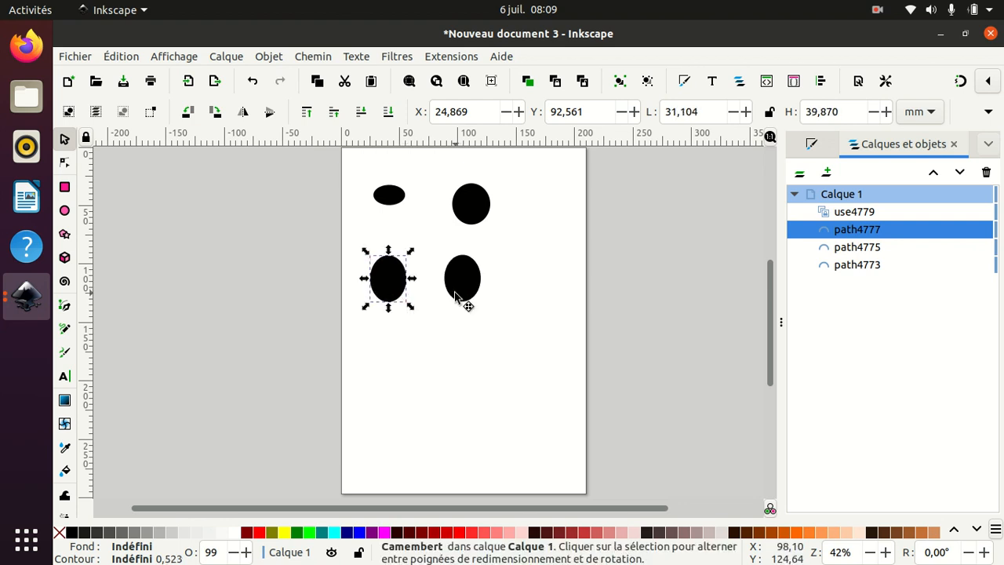
- Stretch the clone vertically and flatten the lower original ellipse to about 23 mm high
left_click(464, 301)
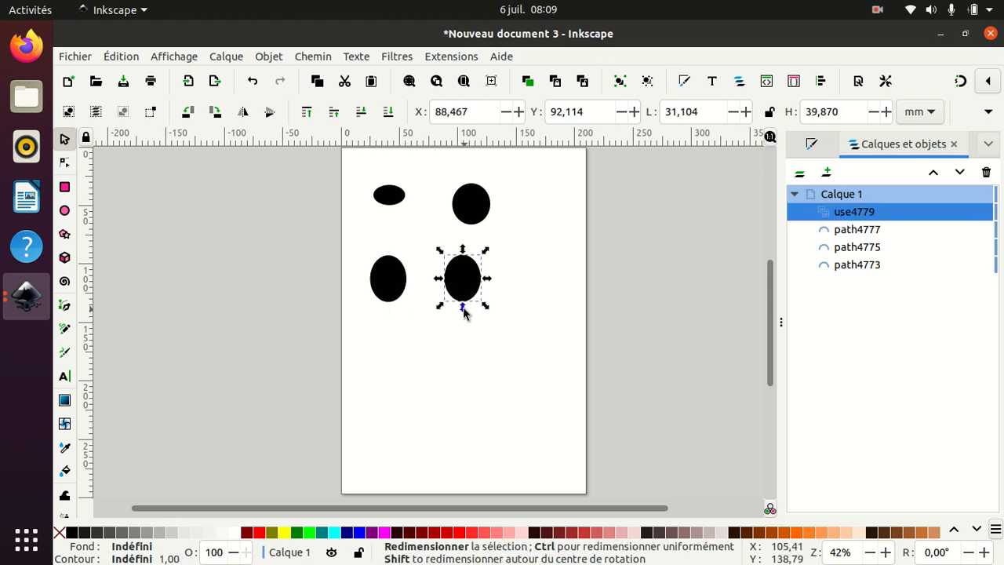
left_click_drag(462, 314, 462, 370)
left_click(382, 280)
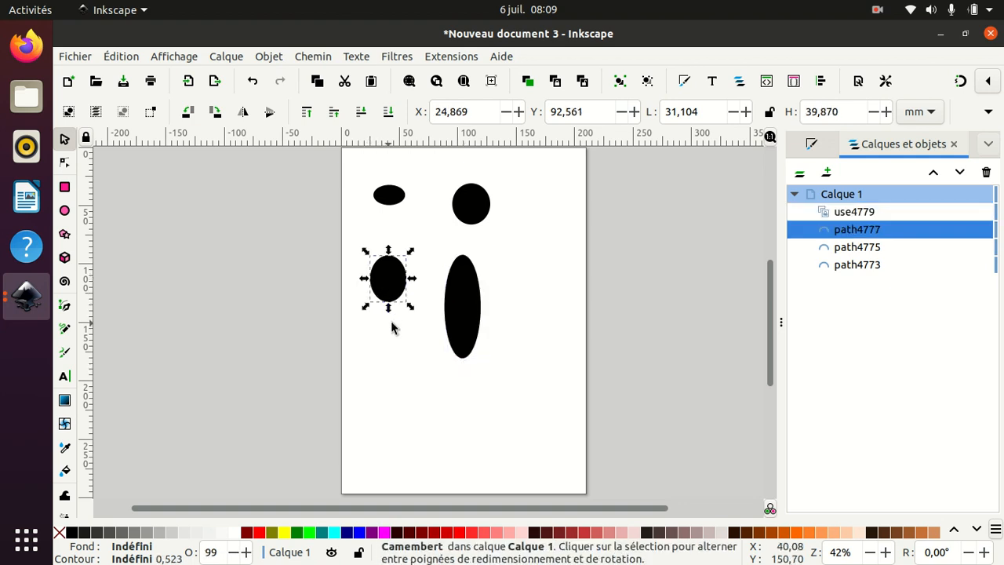
mouse_move(388, 309)
left_mouse_down()
mouse_move(387, 286)
mouse_move(388, 344)
mouse_move(397, 287)
left_mouse_up()
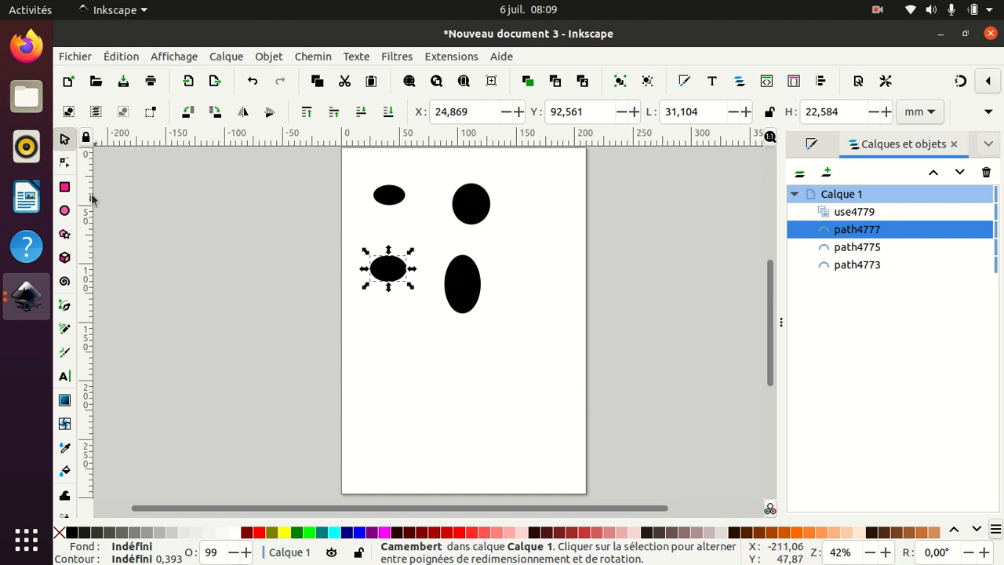
- Create a new document and close Nouveau document 3 without saving
left_click(76, 57)
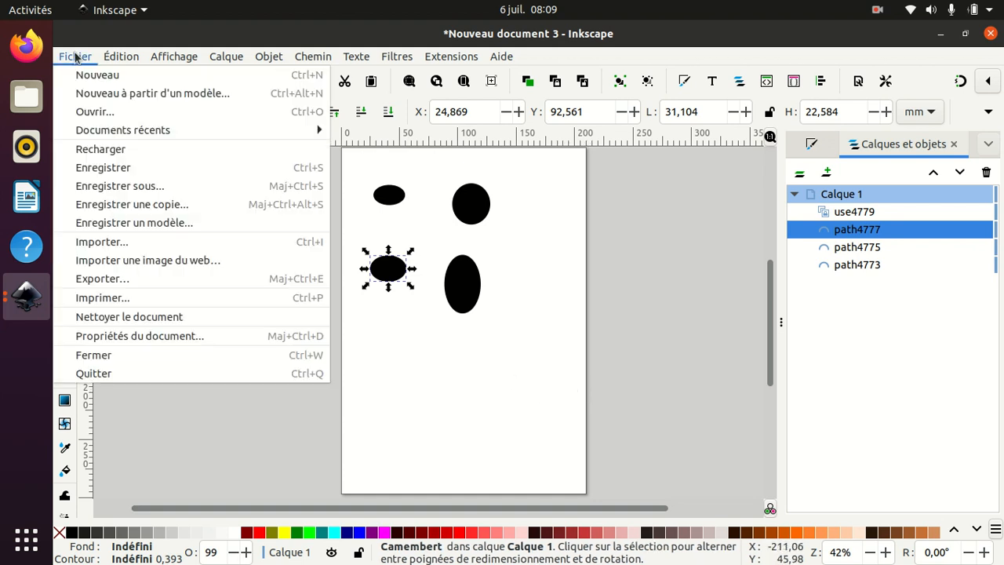
left_click(108, 75)
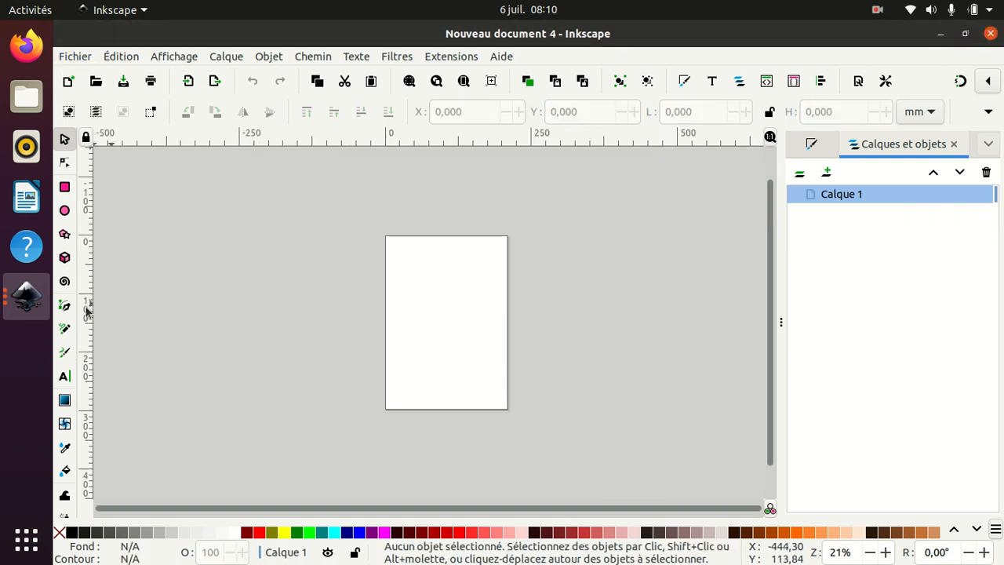
left_click(41, 308)
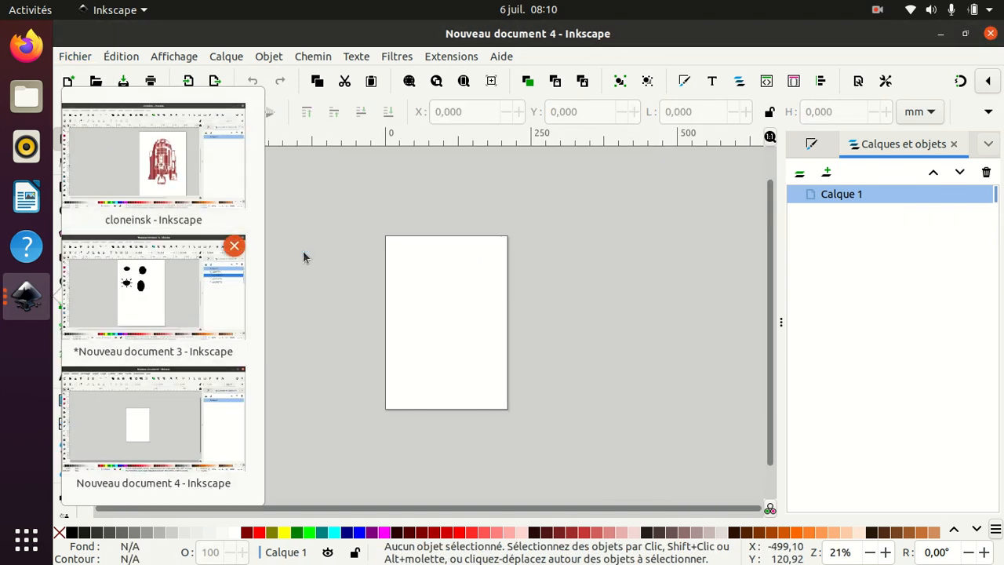
left_click(237, 247)
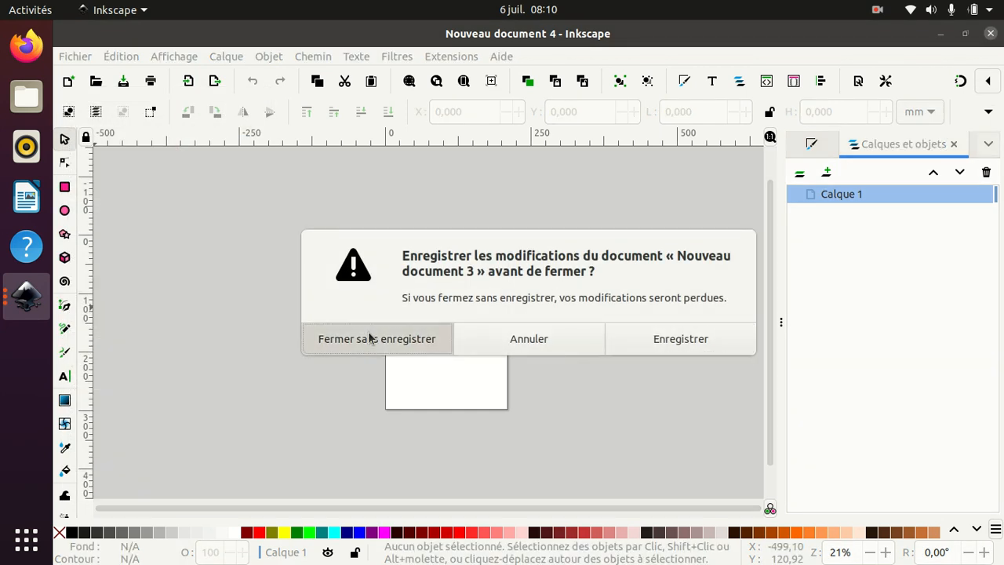
left_click(476, 345)
key("5")
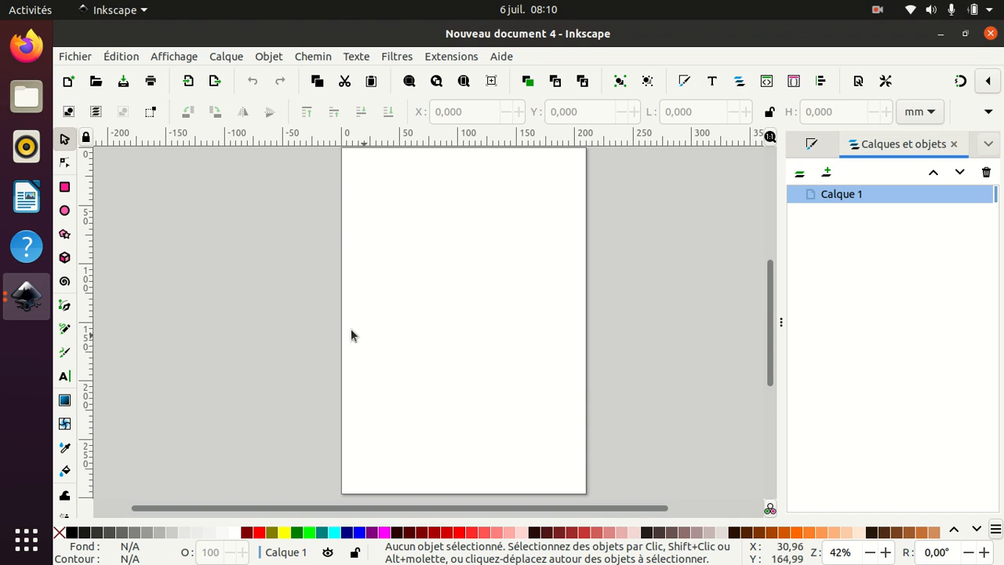
- Import star-wars-svg-13.png from the Images folder as an embedded image
left_click(87, 59)
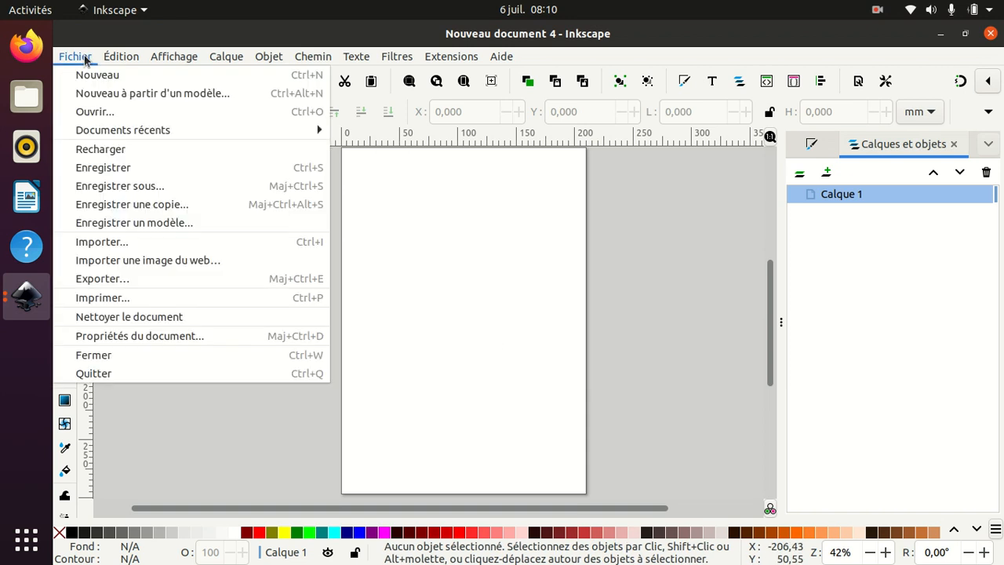
left_click(130, 240)
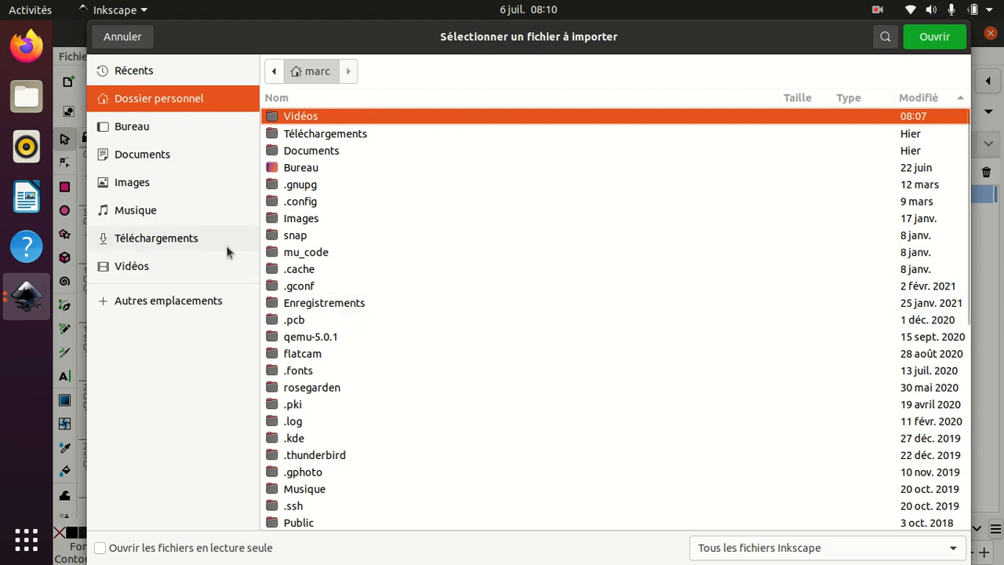
left_click(149, 182)
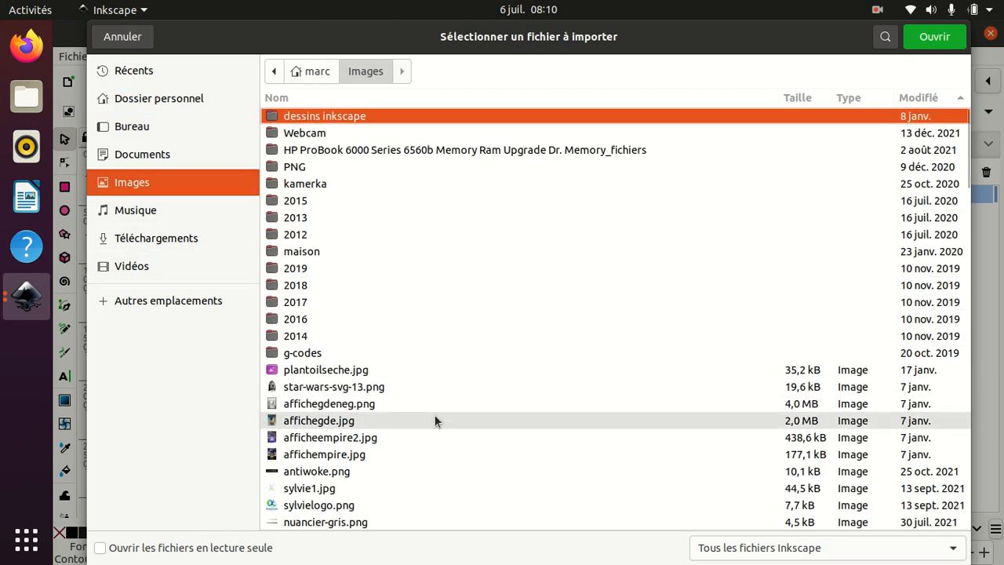
left_click(375, 388)
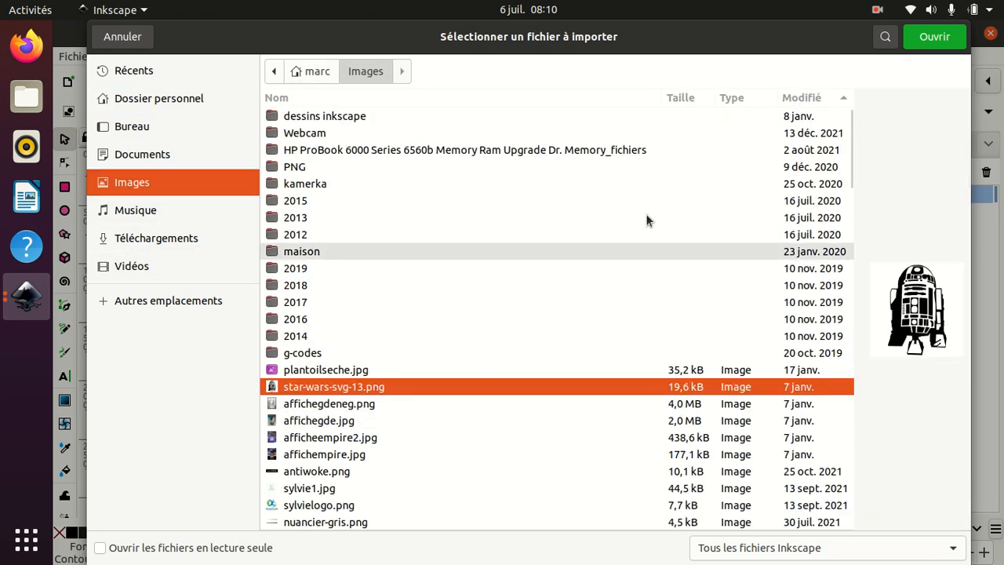
left_click(935, 37)
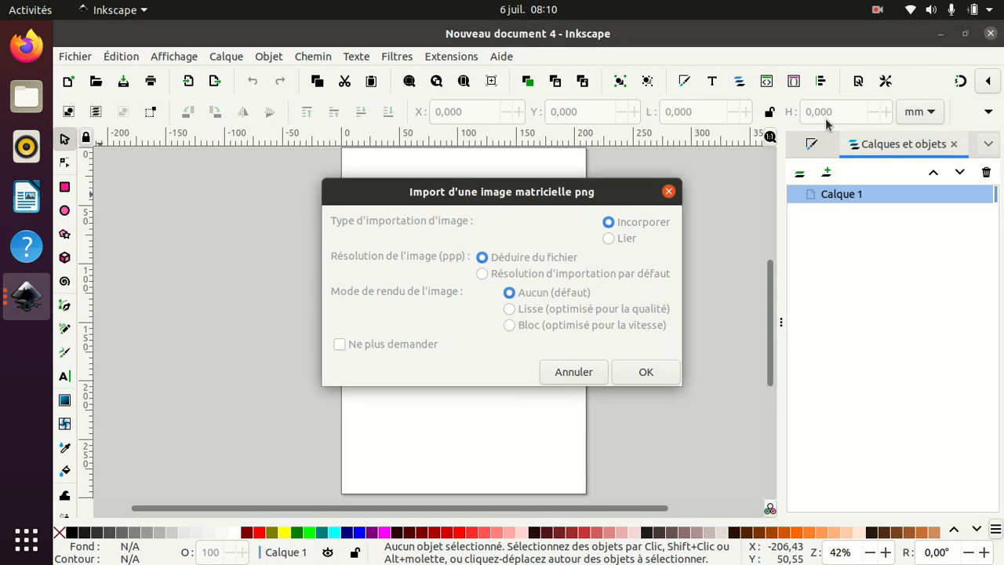
left_click(655, 375)
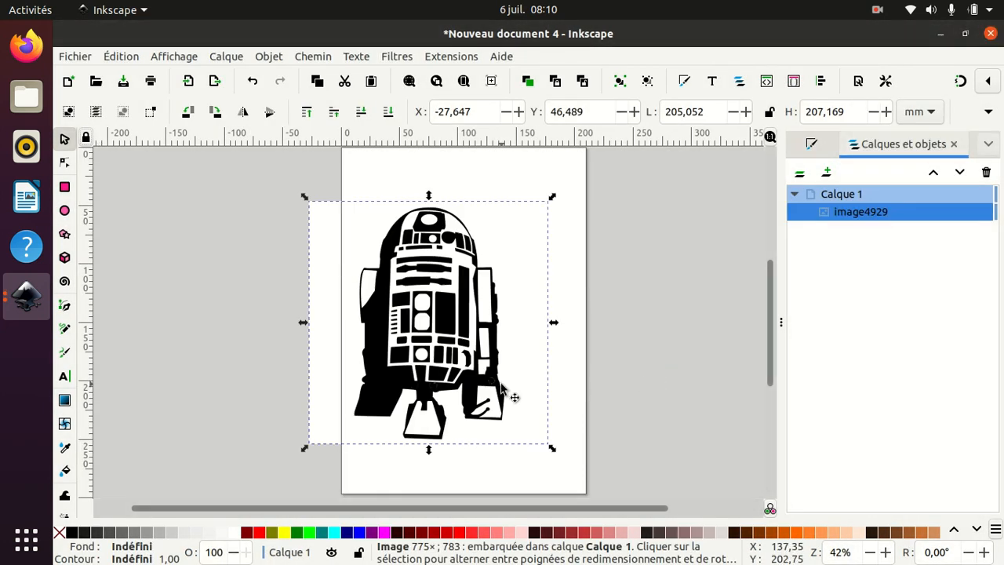
- Move the R2-D2 image to the centre of the page and deselect it
left_click_drag(440, 338, 481, 329)
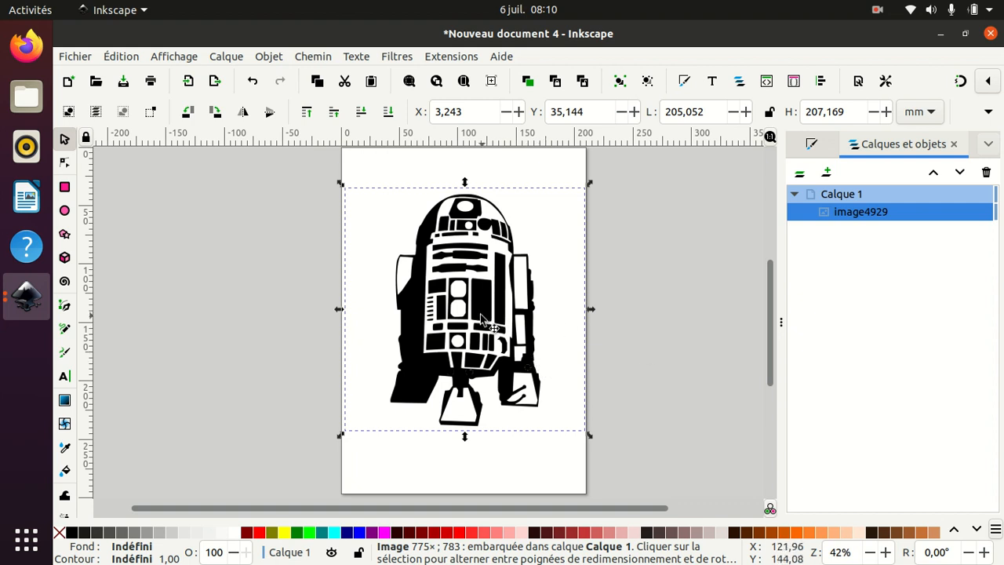
left_click(169, 256)
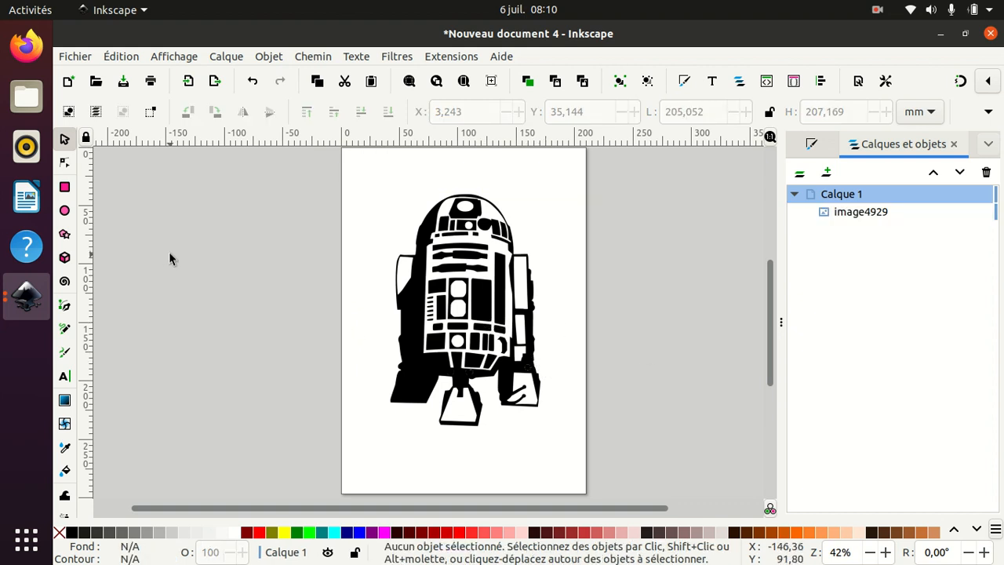
left_click(64, 213)
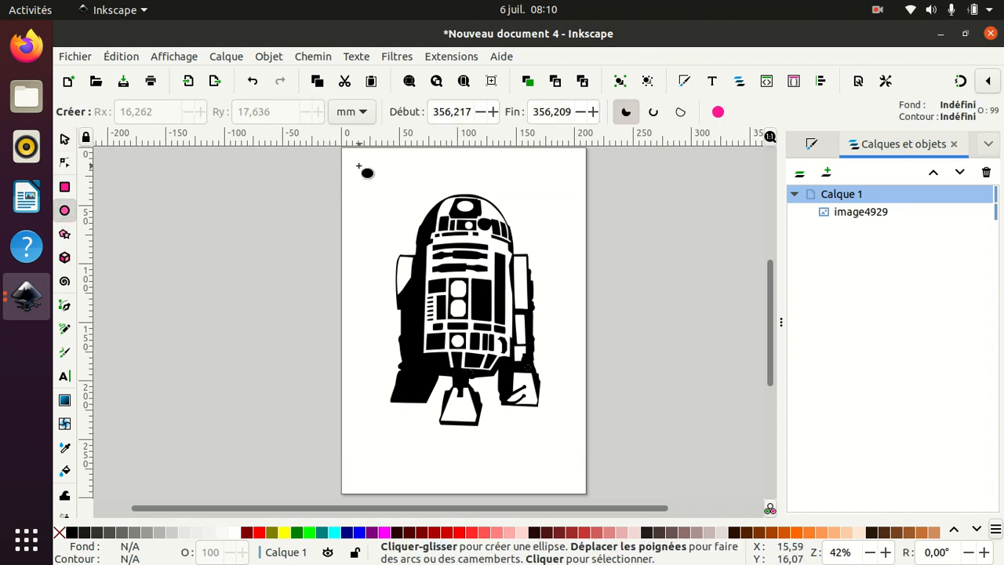
- Draw a small ellipse near the page's top-left corner and shrink it proportionally to 3,071 mm wide
left_click_drag(356, 170, 371, 183)
left_click(65, 141)
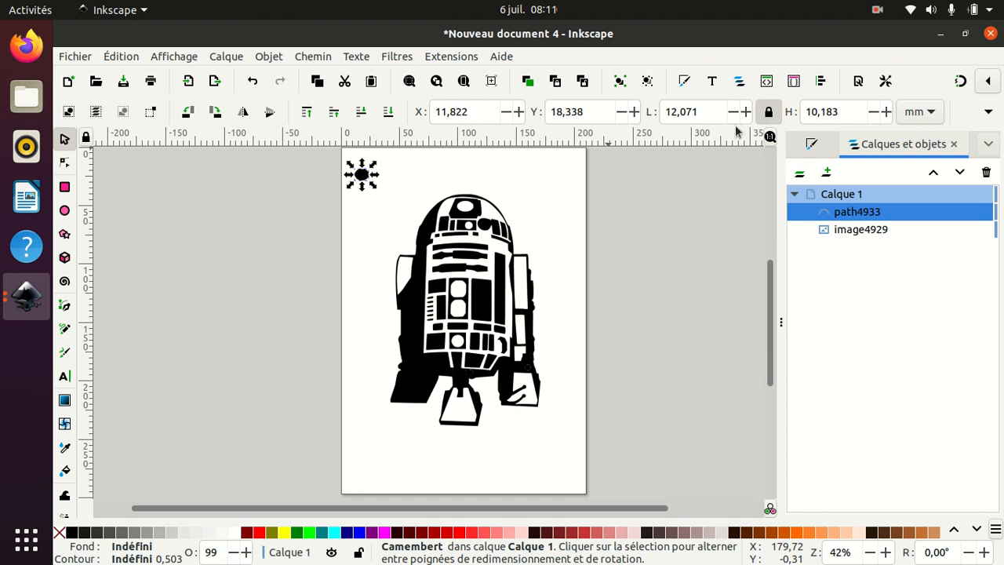
left_click(734, 113)
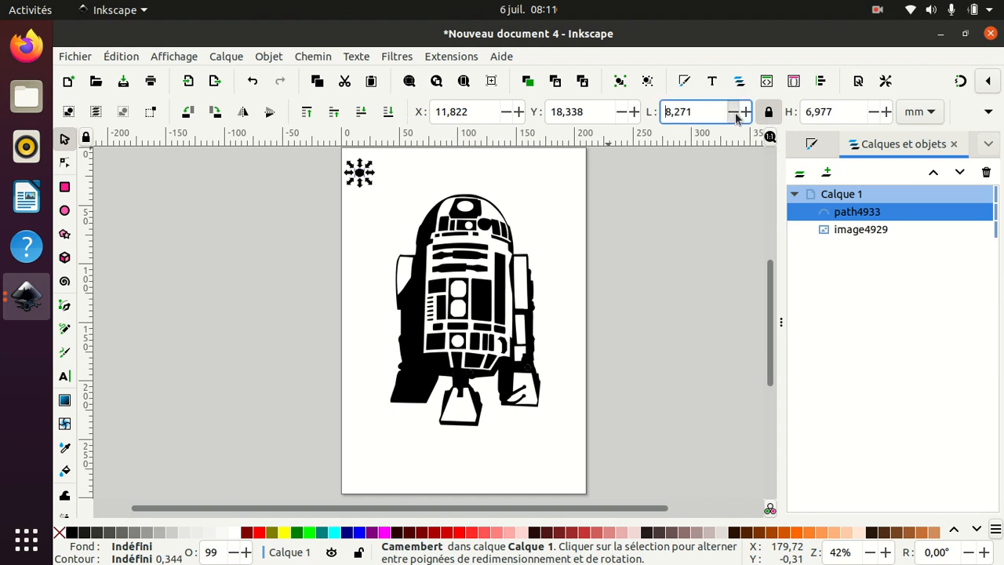
left_click(737, 118)
left_click(737, 118)
left_click(737, 118)
left_click(737, 119)
left_click(737, 118)
left_click(736, 118)
left_click(736, 119)
left_click(736, 119)
left_click(736, 118)
left_click(736, 118)
left_click(737, 118)
left_click(736, 118)
double_click(737, 118)
double_click(737, 119)
left_click(736, 119)
double_click(736, 118)
left_click(736, 118)
double_click(737, 118)
left_click(737, 118)
left_click(737, 118)
left_click(737, 118)
left_click(737, 119)
left_click(737, 118)
left_click(736, 118)
left_click(736, 119)
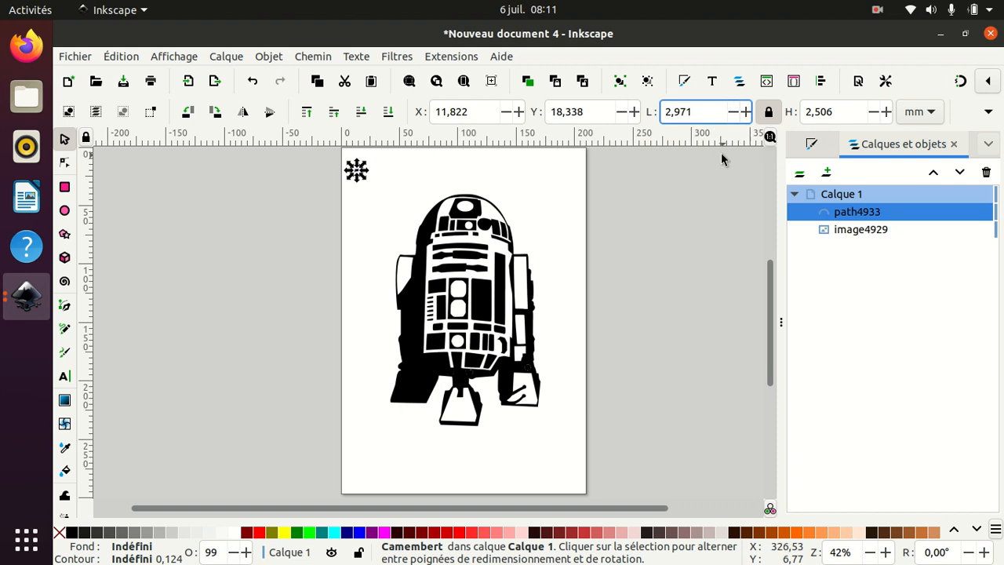
left_click(745, 117)
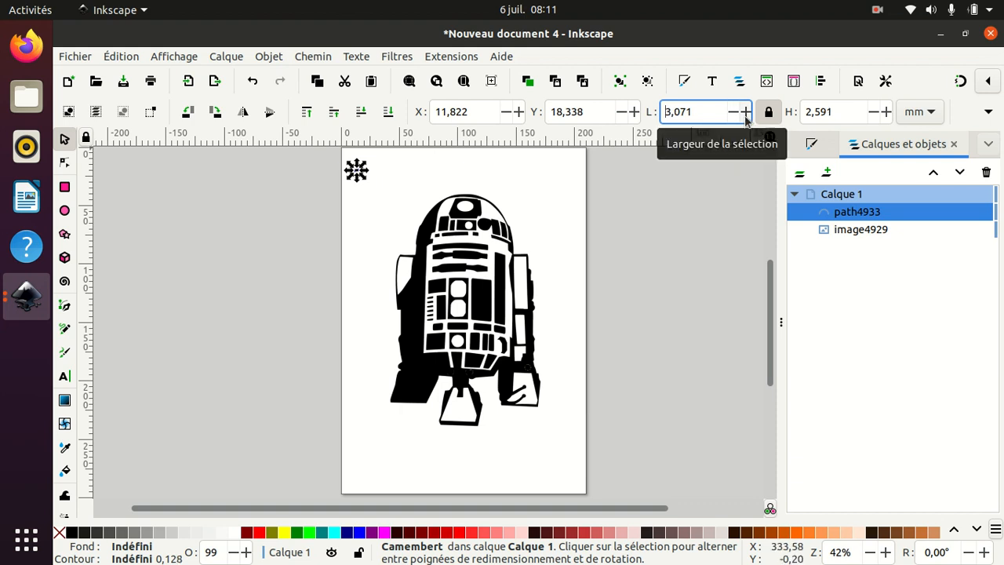
- Group the small ellipse on its own
left_click(698, 235)
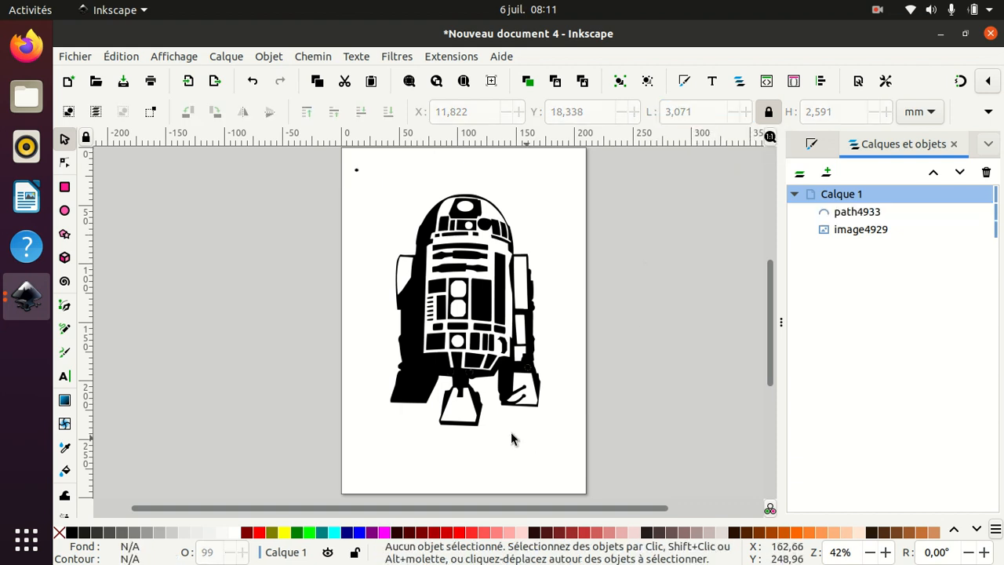
left_click(425, 221)
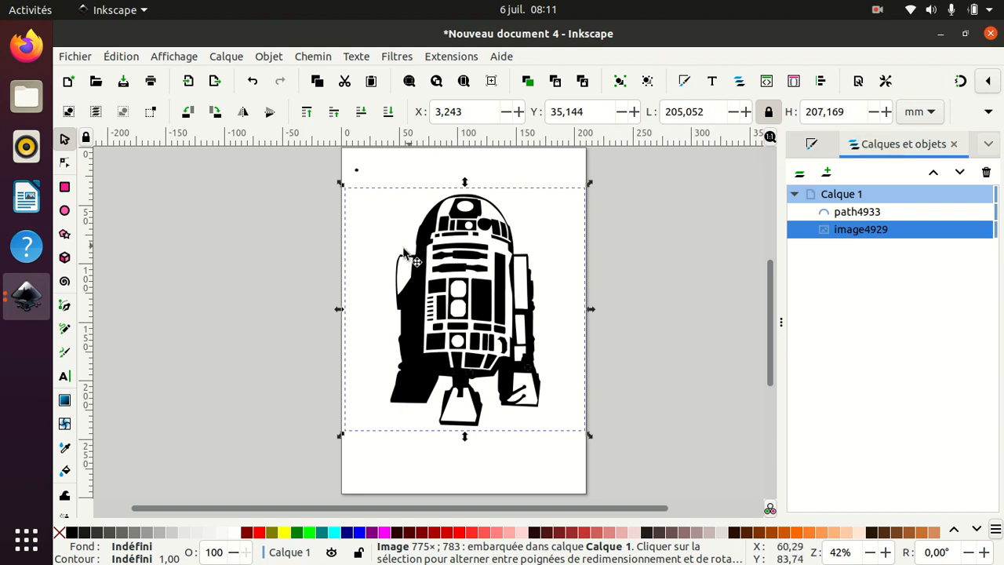
left_click(317, 254)
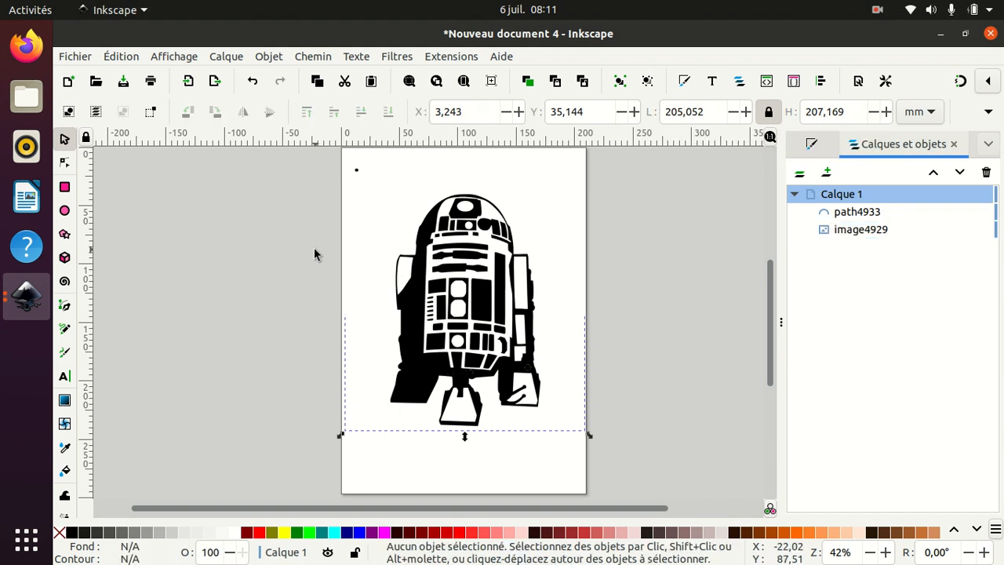
left_click(357, 170)
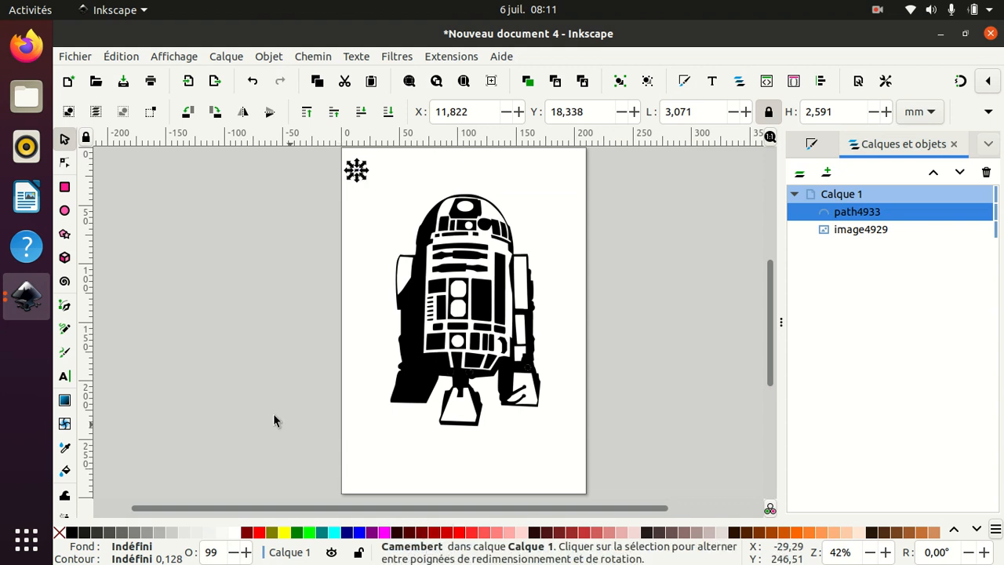
left_click(268, 58)
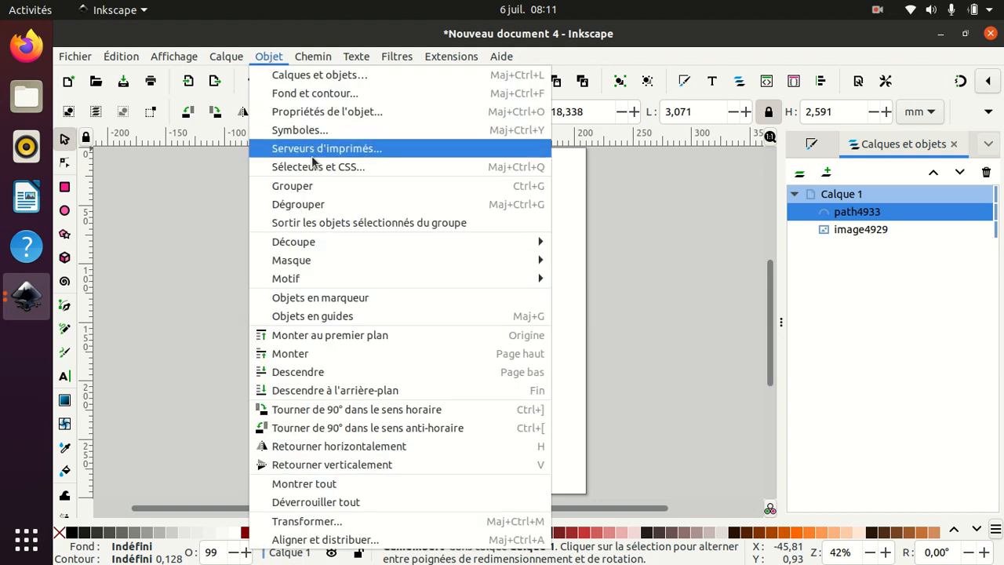
left_click(326, 188)
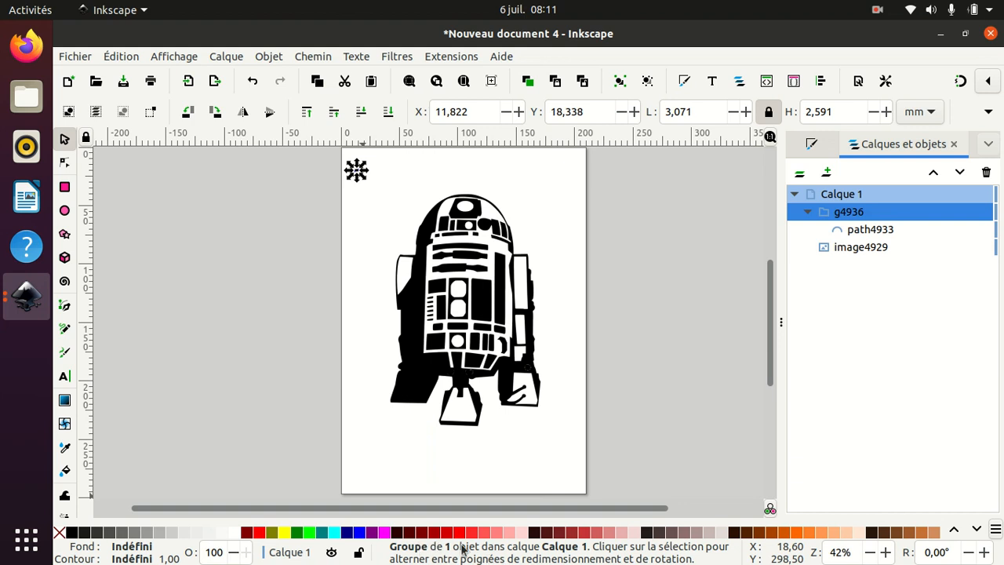
- Move the grouped ellipse down to the top-left corner of the R2-D2 image
left_click(359, 173)
left_click(396, 230)
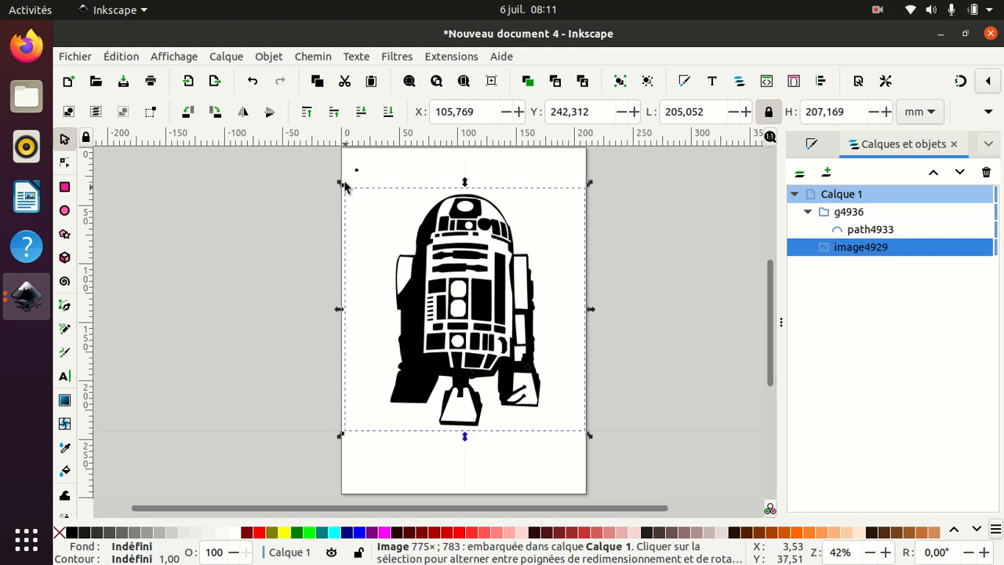
left_click_drag(359, 177, 355, 198)
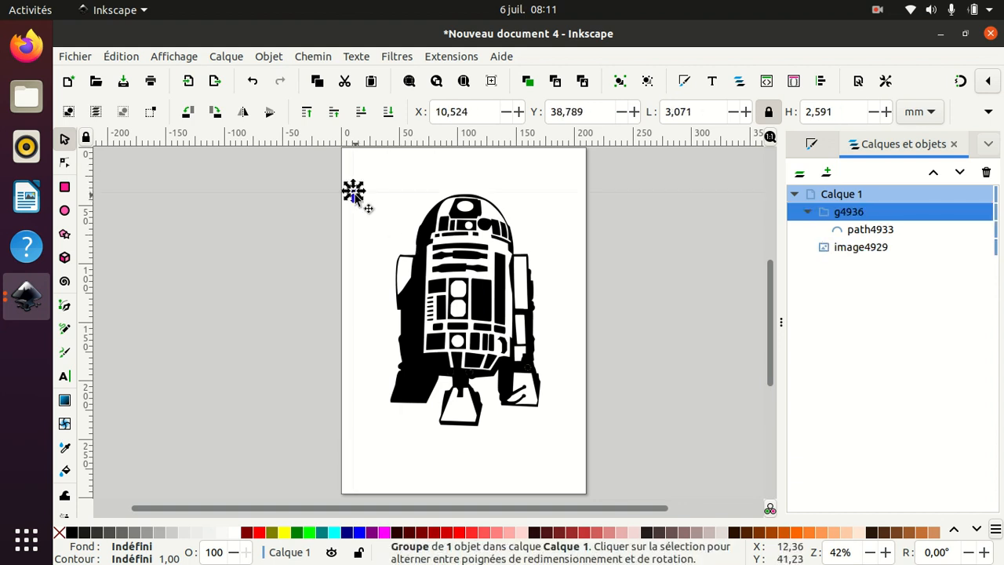
left_click(445, 227)
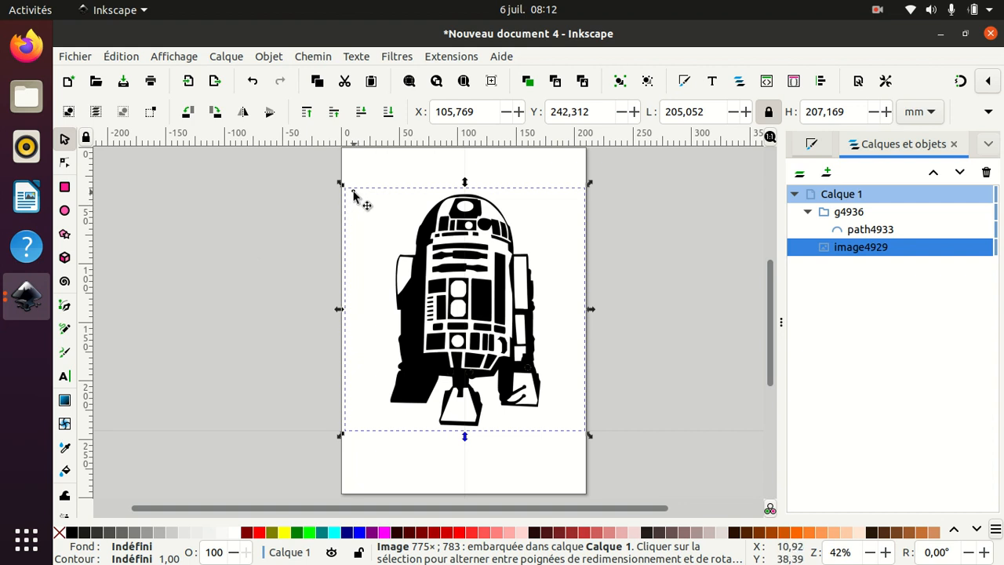
- Open Fill and Stroke for the ellipse group and set its stroke to none
left_click(354, 192)
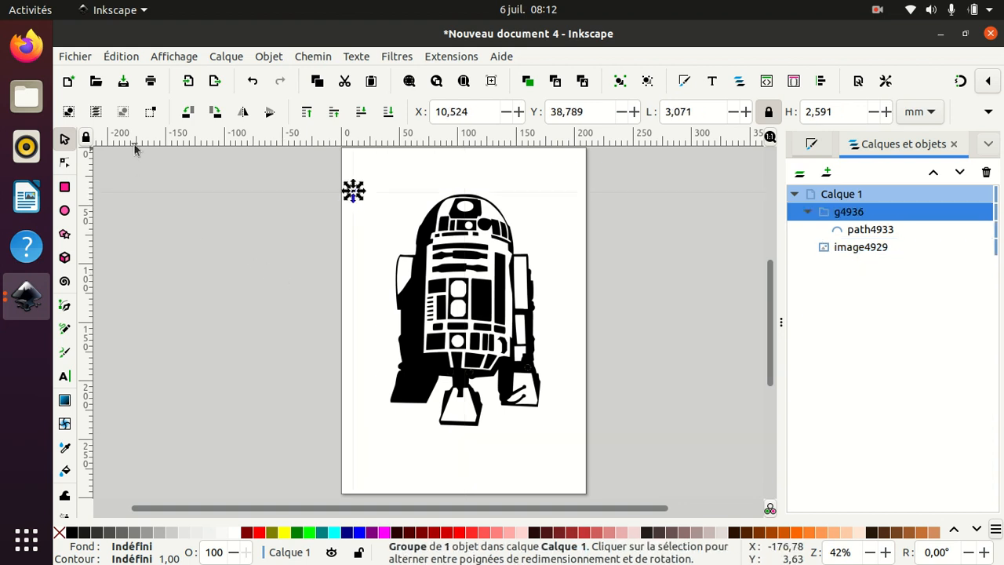
left_click(314, 57)
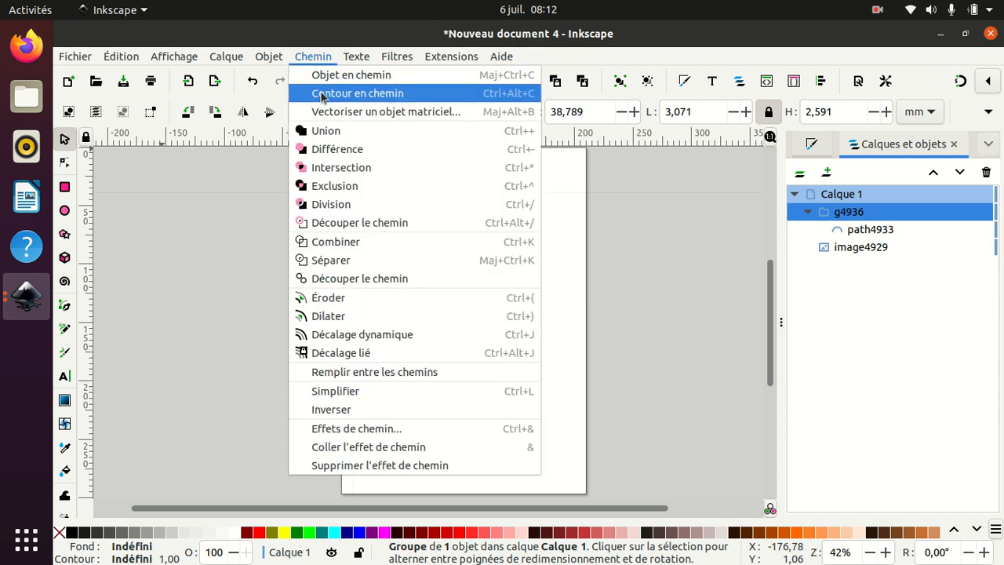
mouse_move(355, 58)
left_click(313, 57)
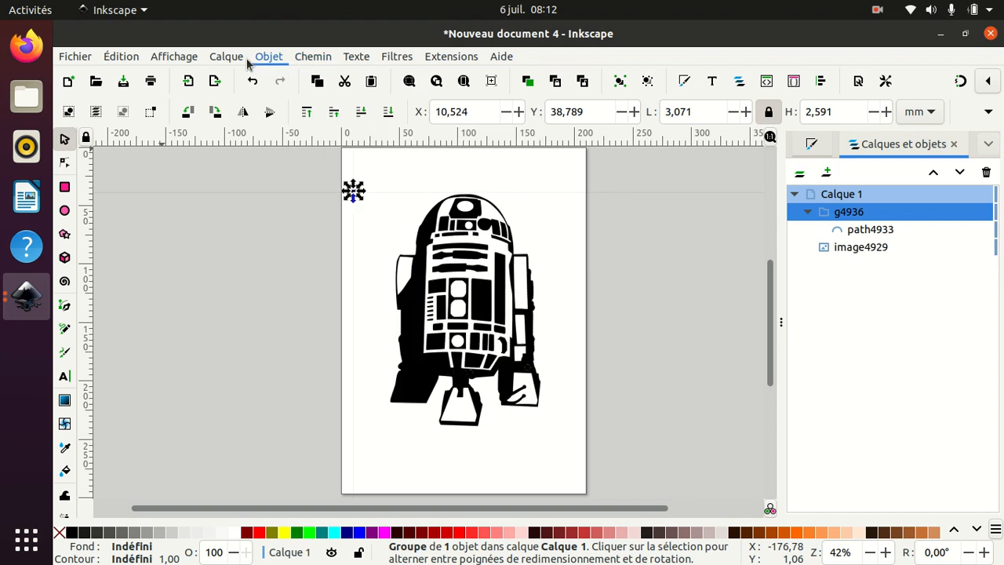
left_click(268, 56)
left_click(282, 92)
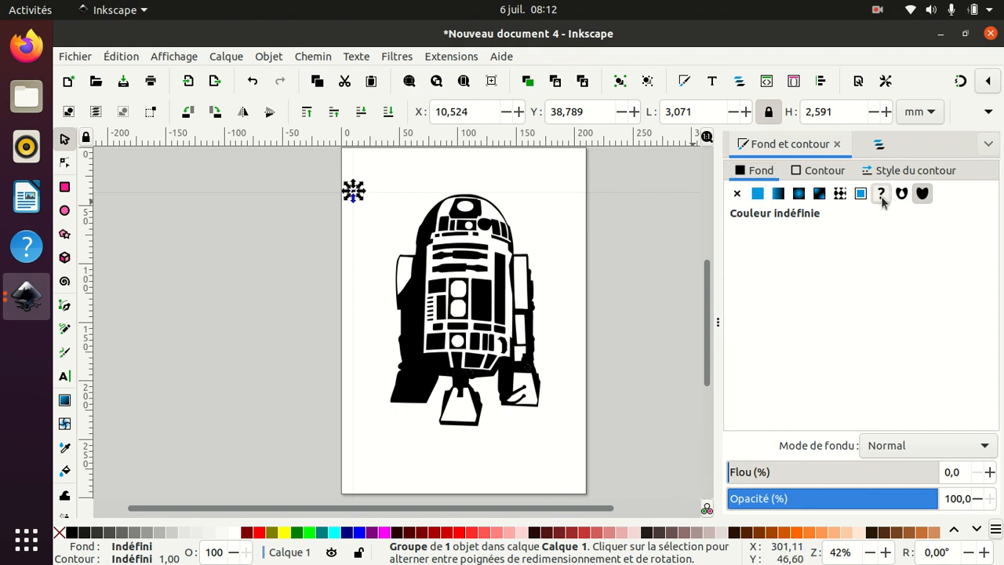
left_click(820, 170)
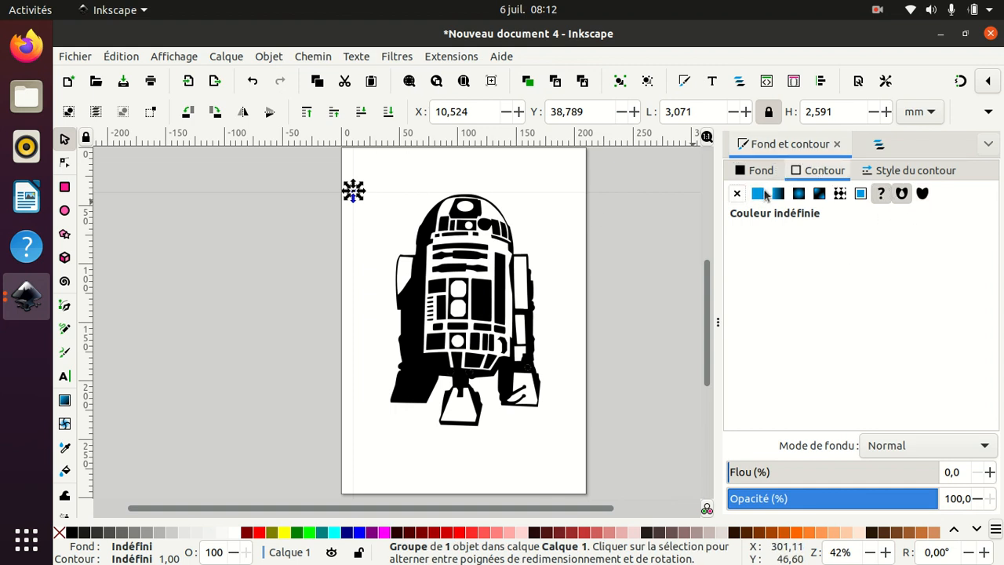
left_click(738, 195)
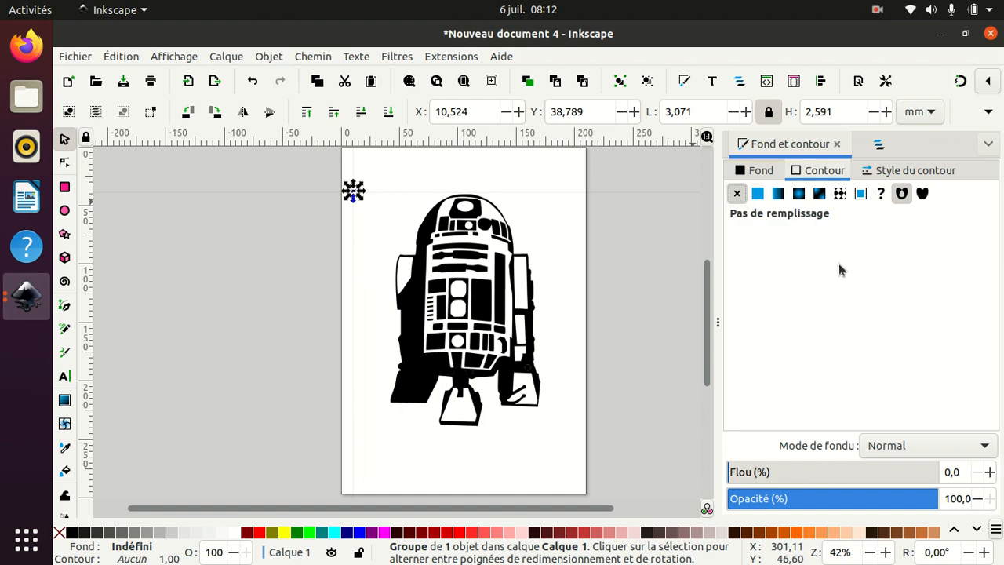
left_click(769, 171)
left_click(839, 172)
- Open the Create Tiled Clones dialog for the ellipse group and reset all its settings
left_click(674, 290)
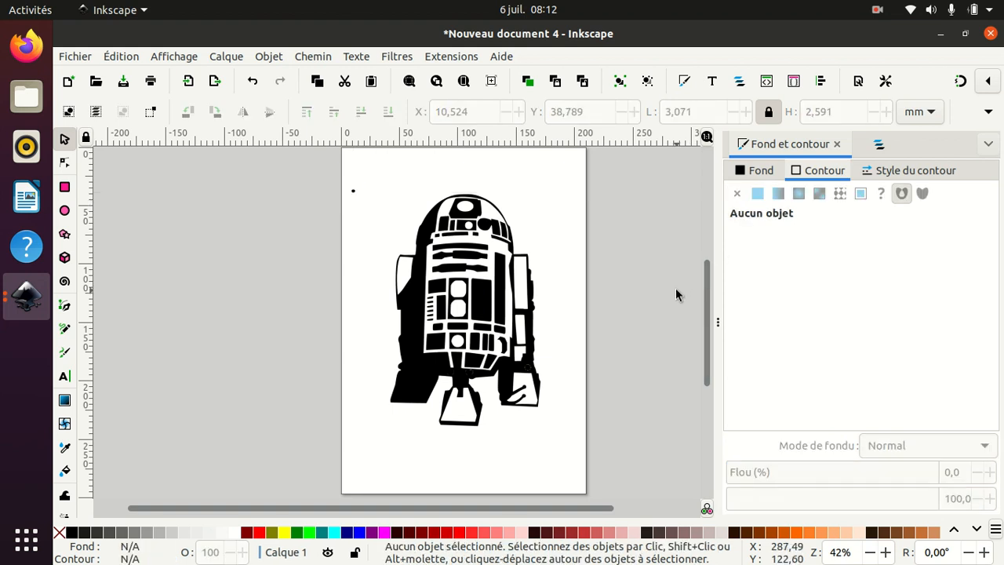
left_click(353, 192)
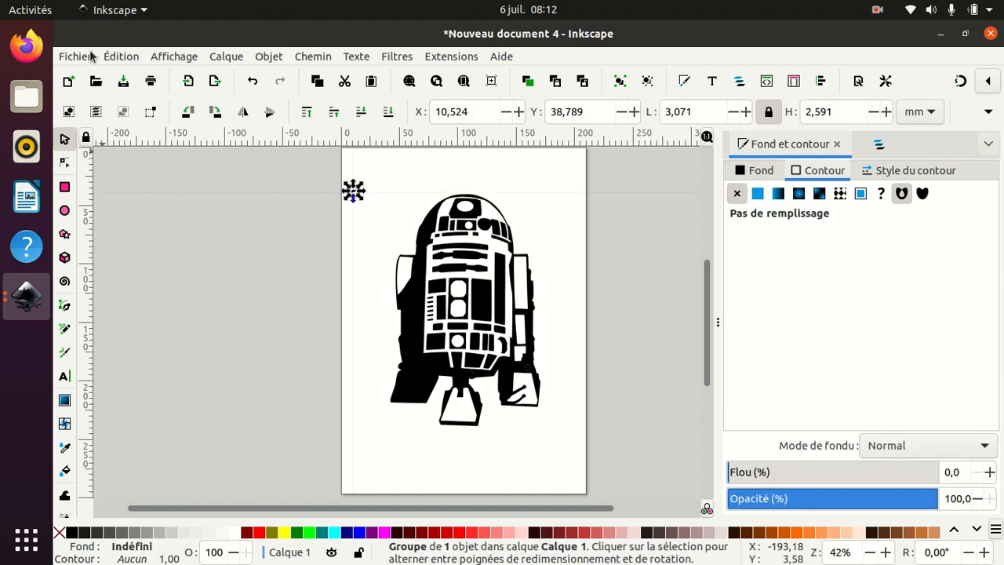
left_click(121, 58)
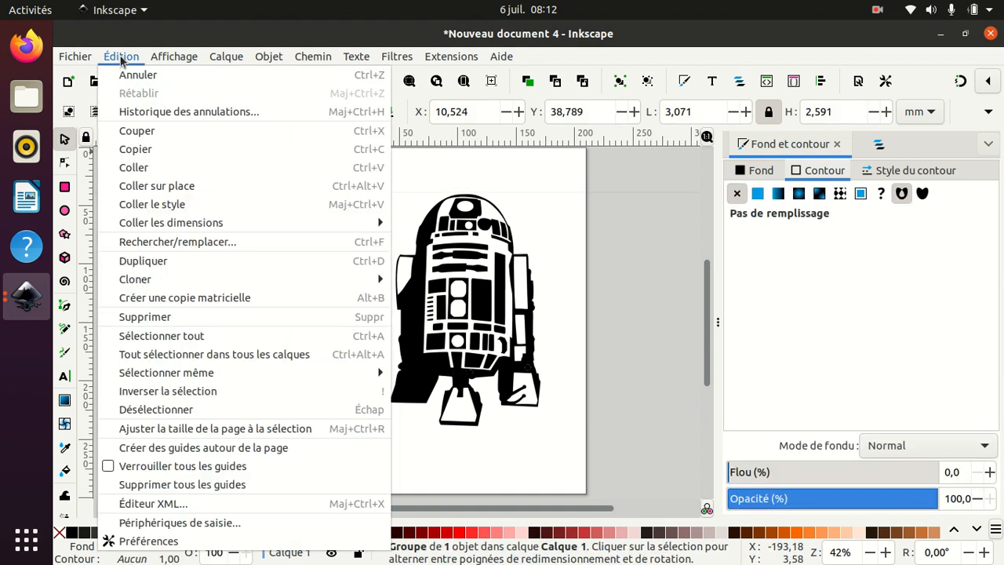
mouse_move(160, 281)
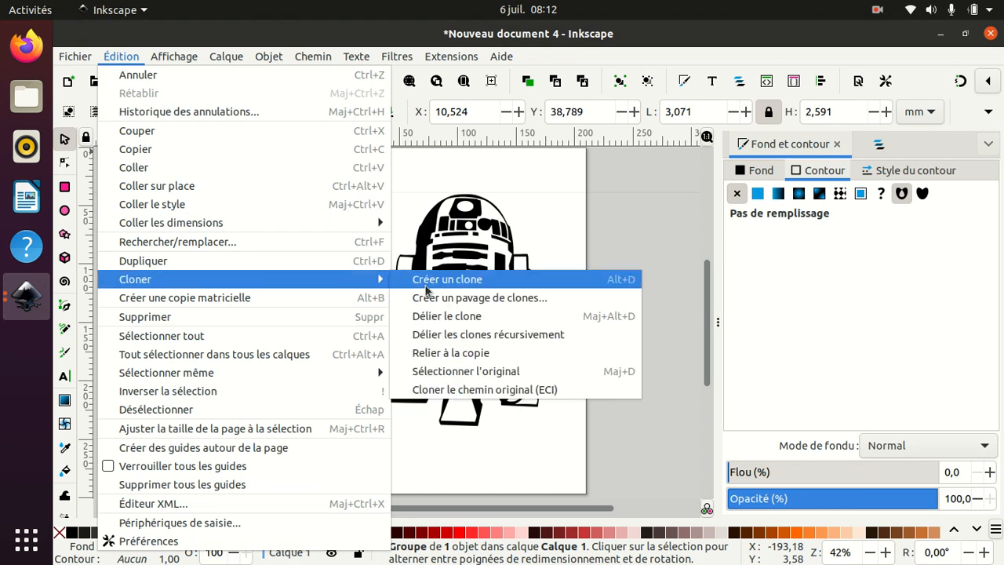
left_click(474, 301)
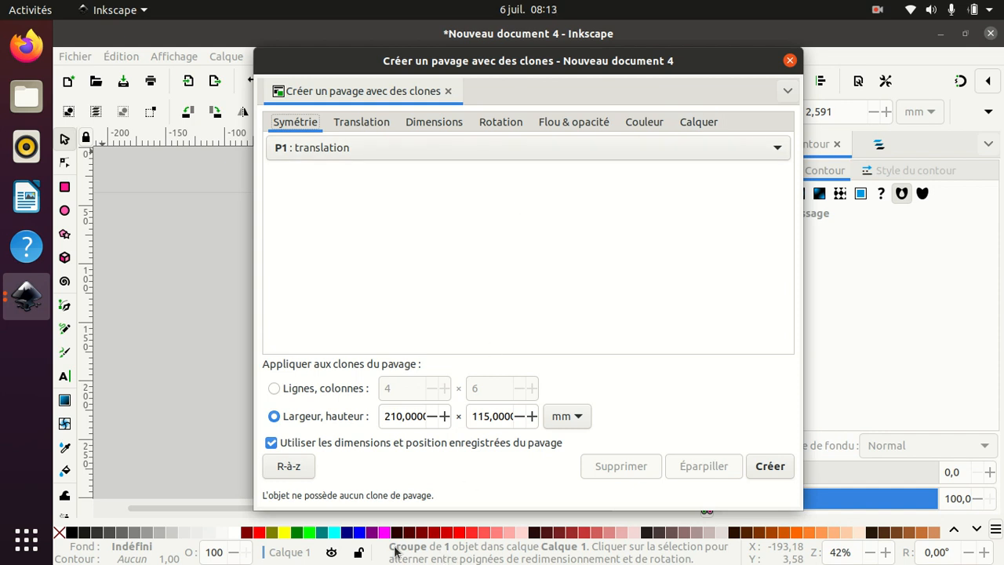
left_click(305, 468)
- Enable tracing the drawing under the clones and capture its Couleur
left_click(688, 128)
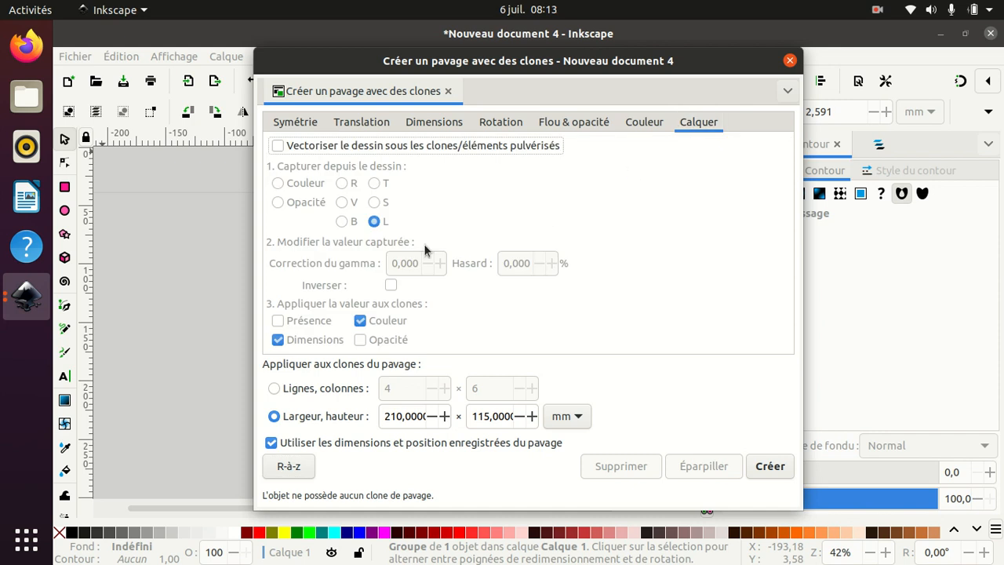
left_click(278, 146)
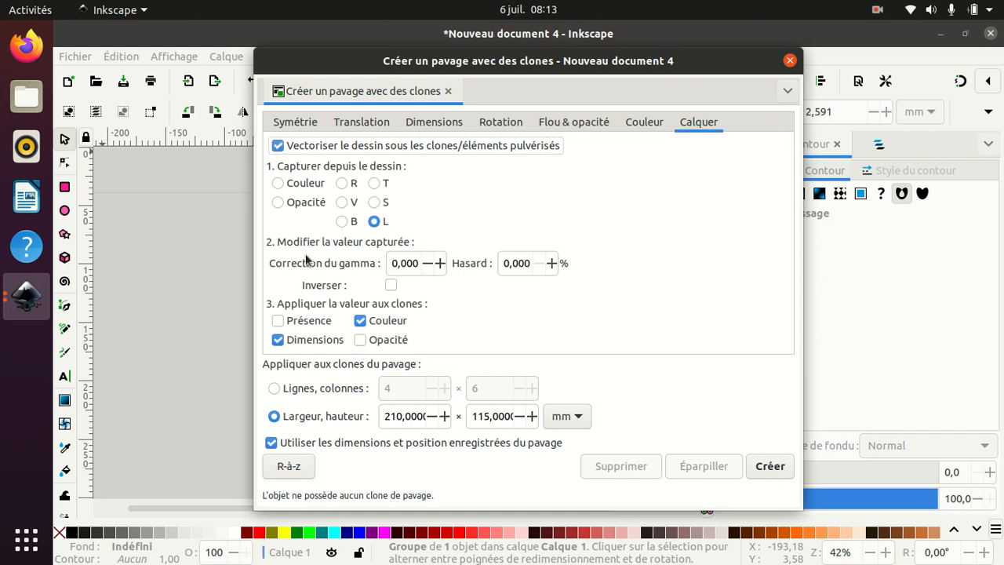
left_click(279, 184)
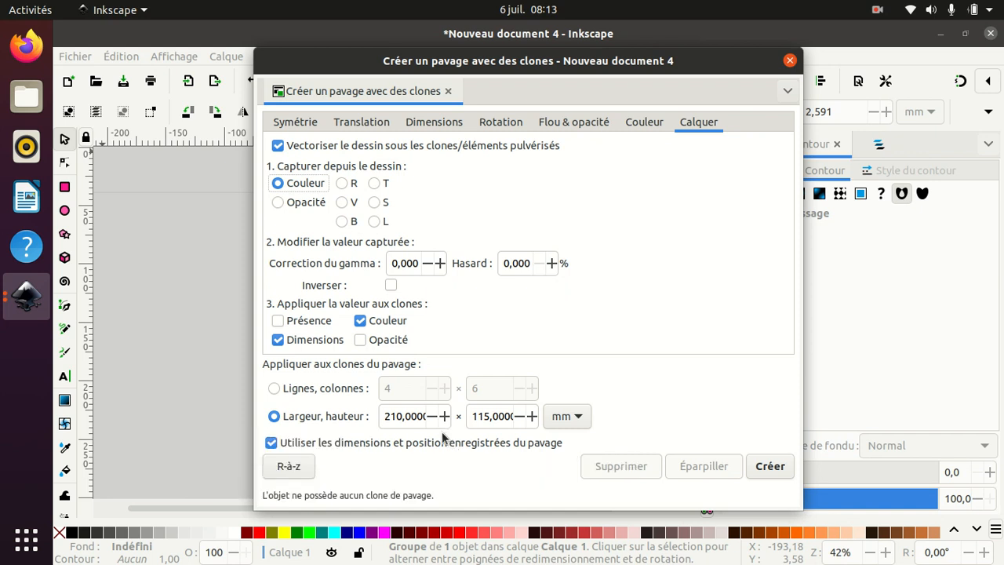
- Set the tiling area to 205 by 207 mm, create the tiled clones and close the dialog
left_click(401, 420)
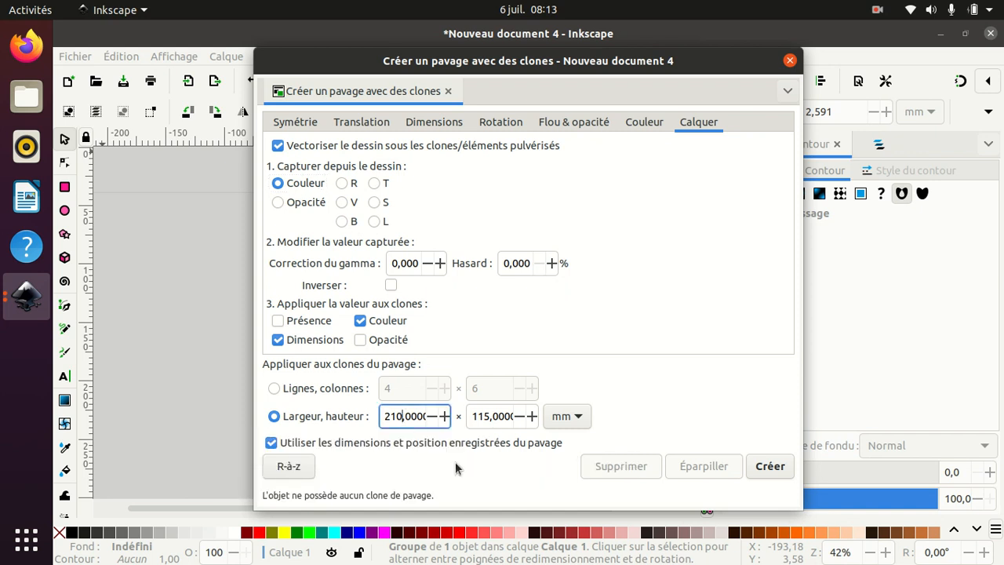
key("BackSpace")
key("BackSpace")
type("05")
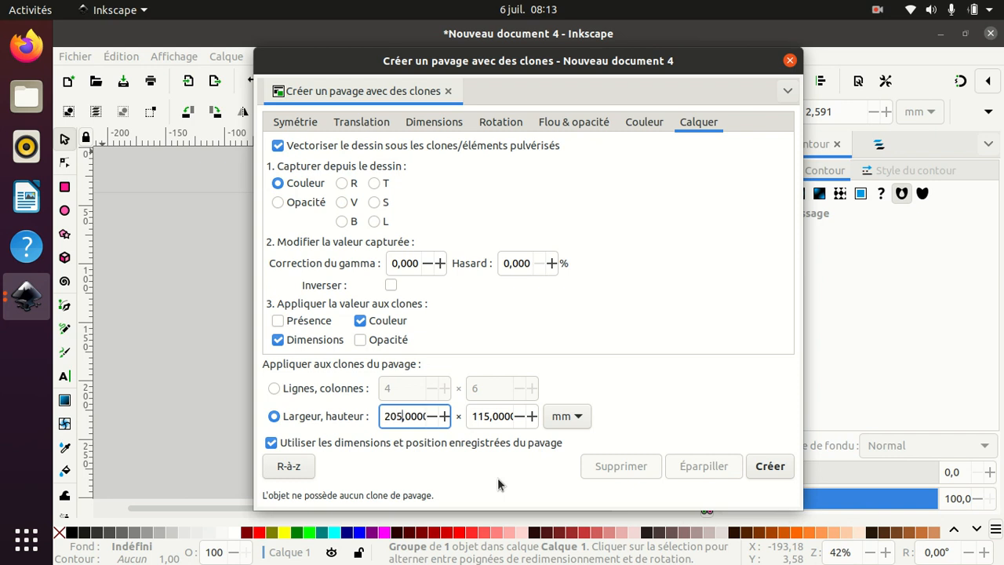
left_click(490, 417)
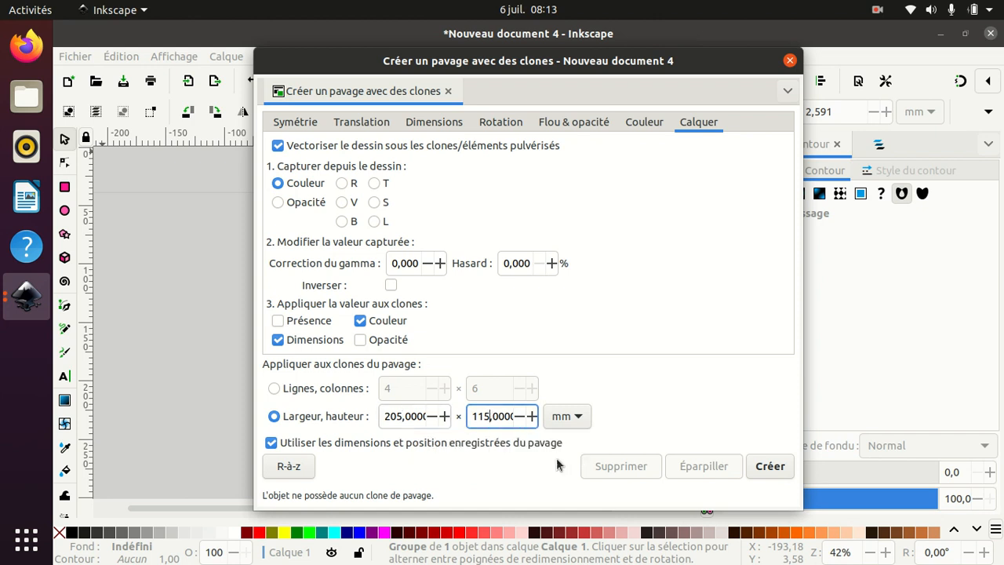
key("BackSpace")
key("BackSpace")
key("BackSpace")
type("207")
left_click(785, 476)
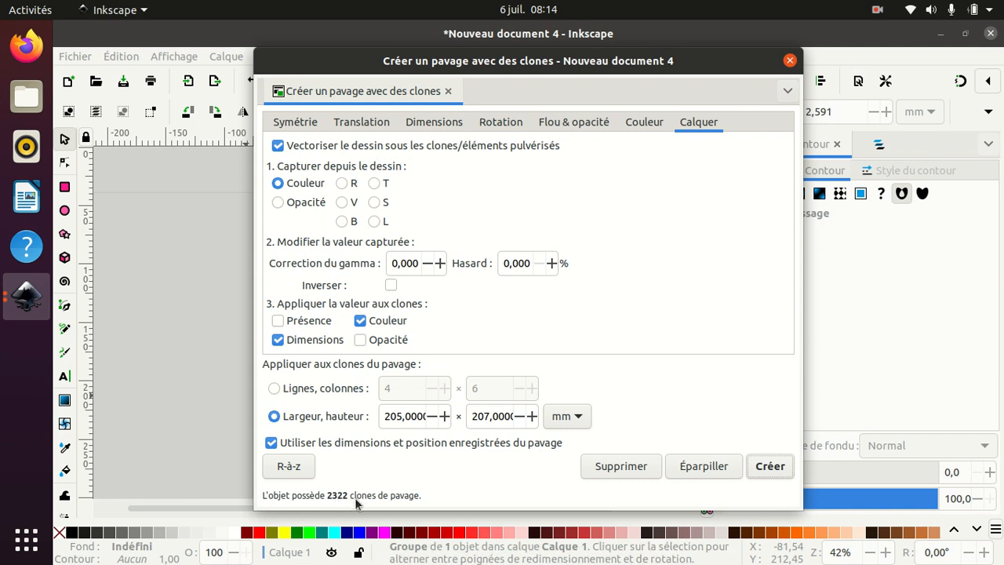
left_click(790, 60)
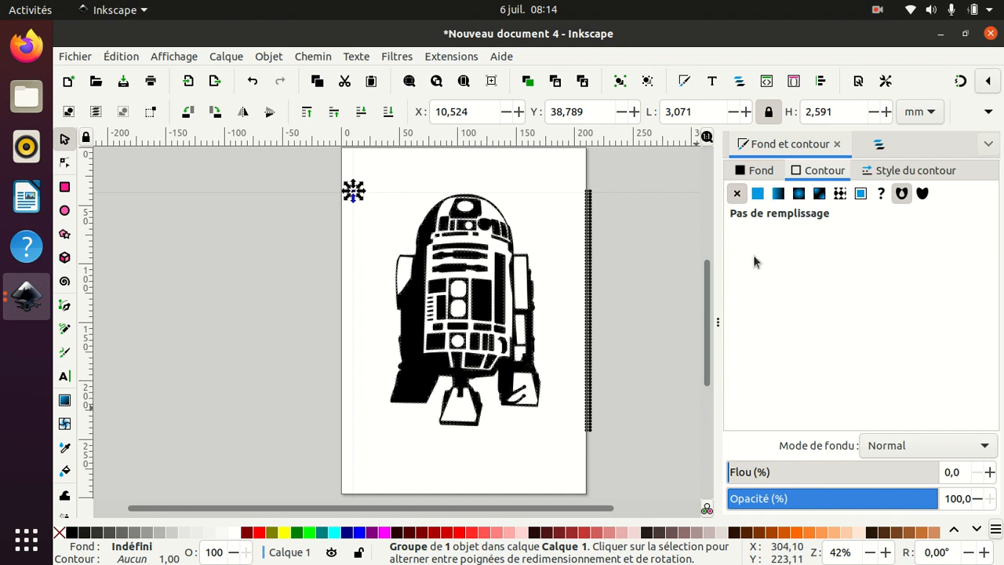
- Open the Layers and Objects panel and hide the imported R2-D2 image to inspect the clones alone
left_click(226, 58)
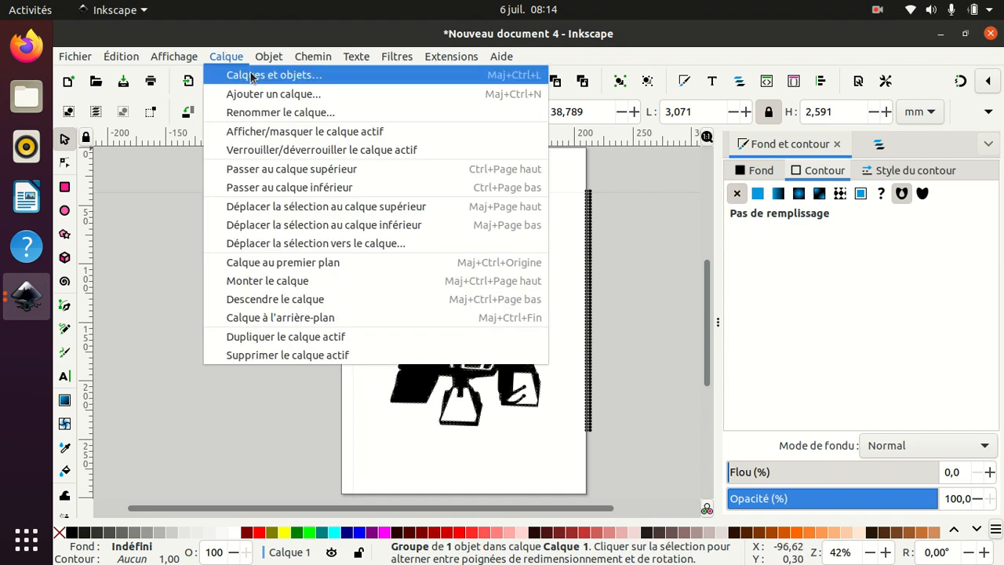
left_click(250, 75)
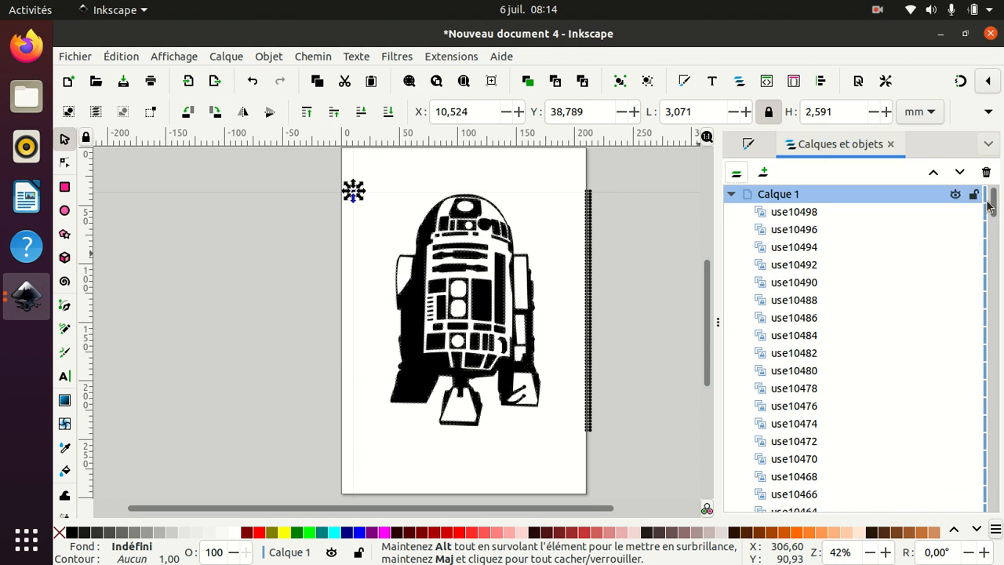
left_click_drag(993, 206, 990, 522)
left_click(829, 504)
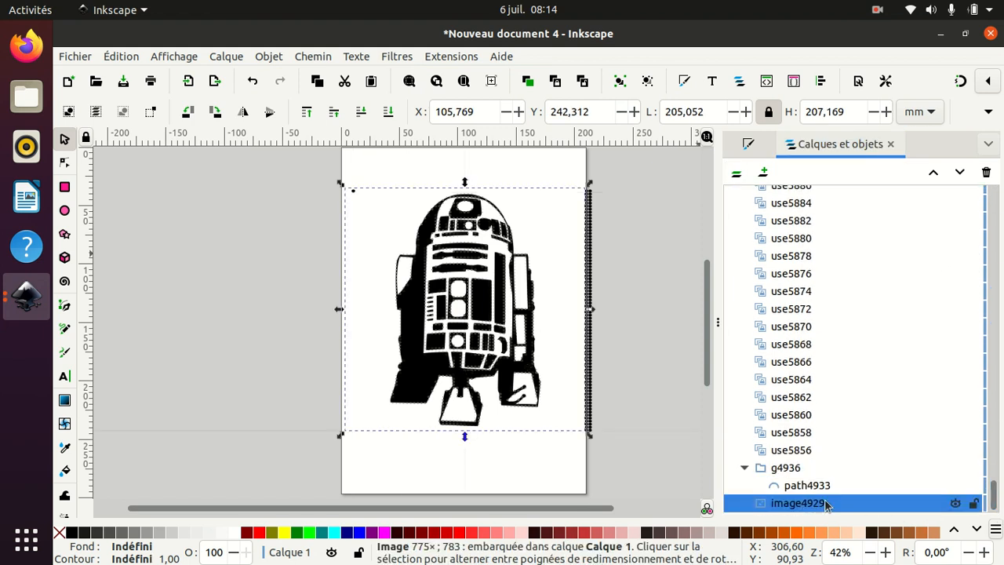
left_click(956, 502)
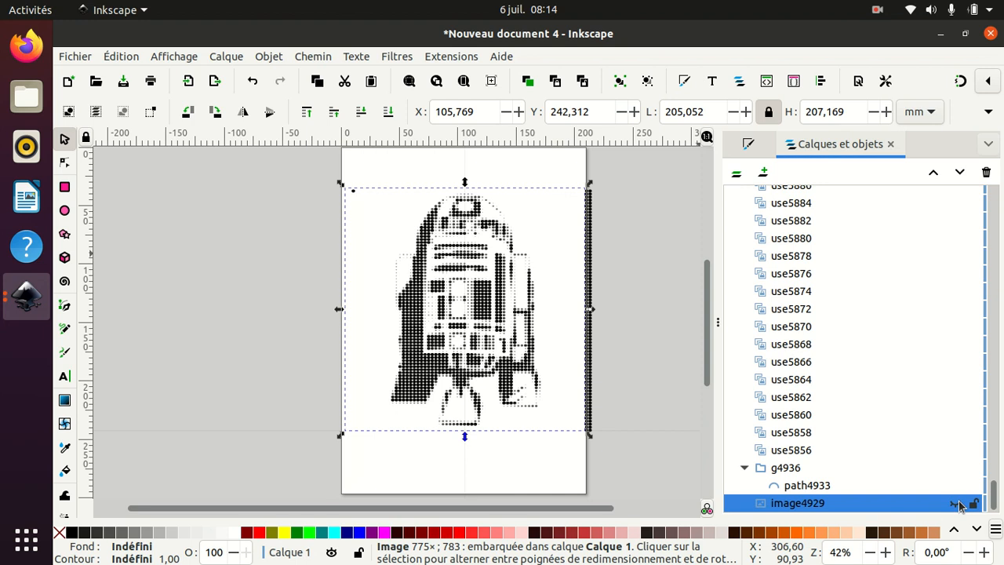
left_click(880, 503)
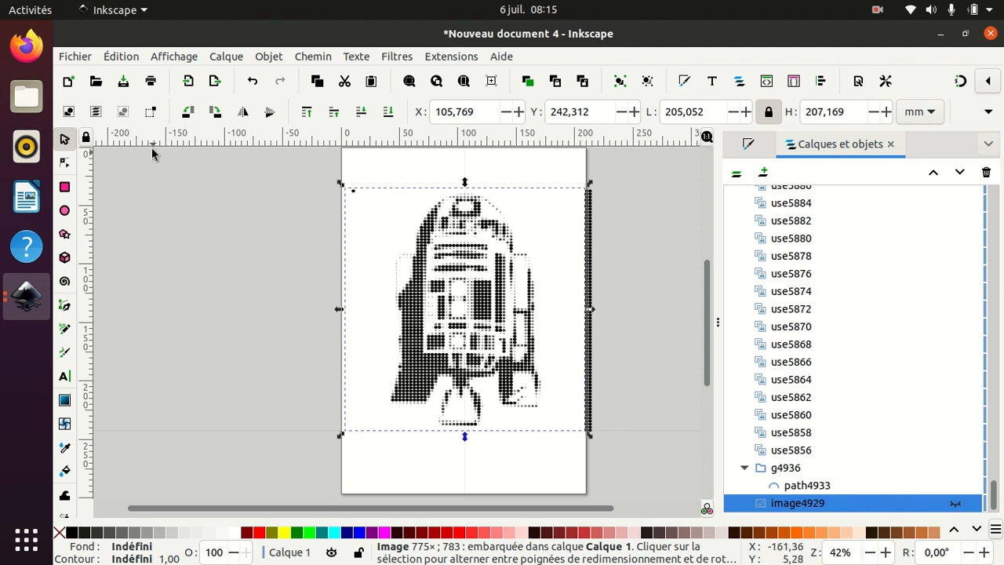
- Undo twice, reverting the image hiding and the tiled clone creation
left_click(120, 56)
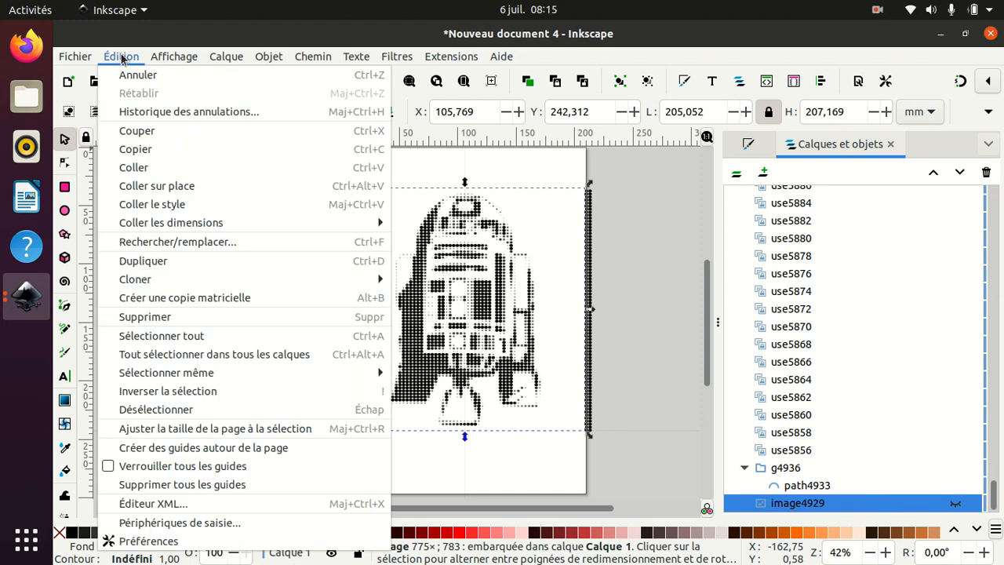
left_click(121, 75)
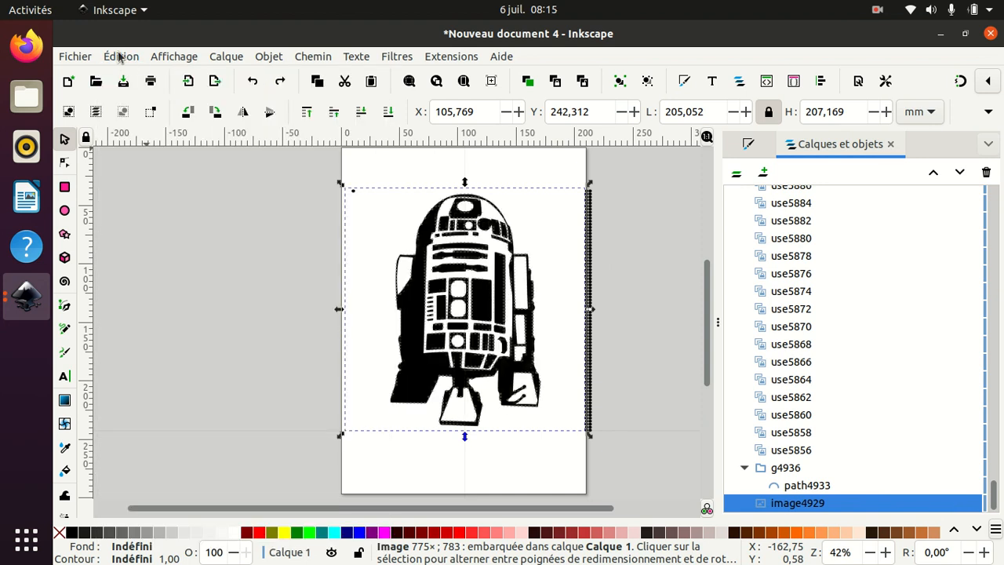
left_click(120, 57)
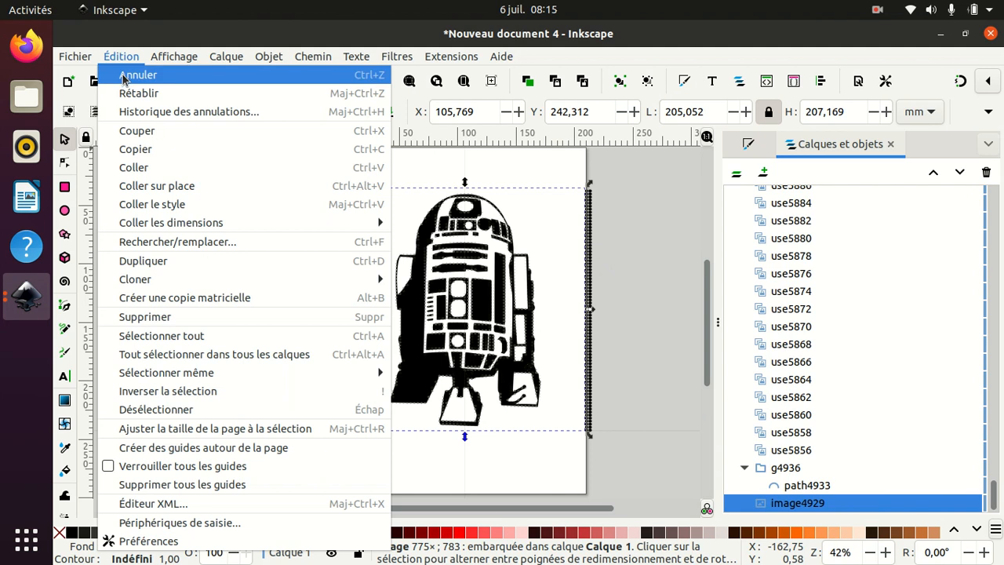
left_click(124, 74)
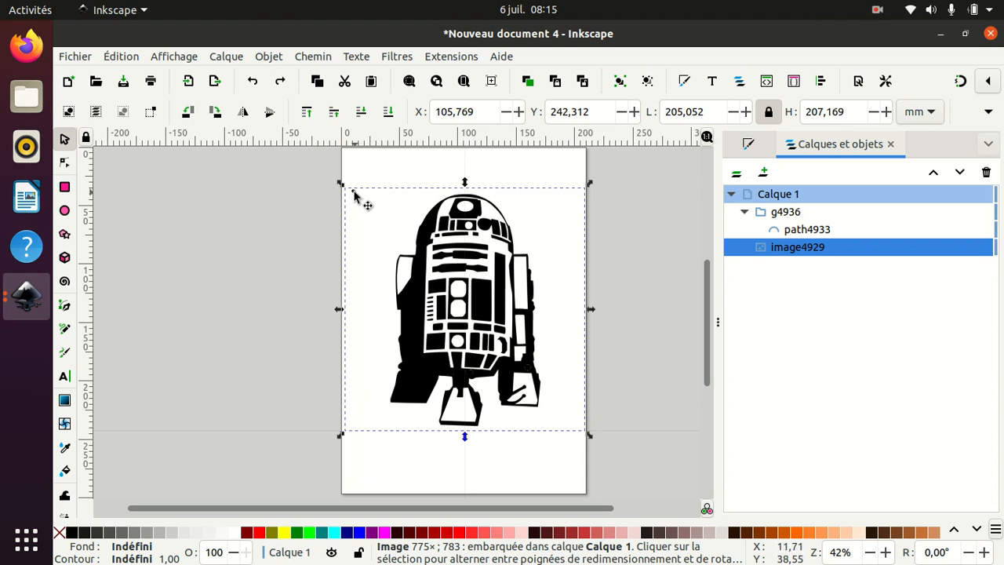
- Select the ellipse group and reduce its width step by step to 1.571 mm with proportions locked
left_click(353, 193)
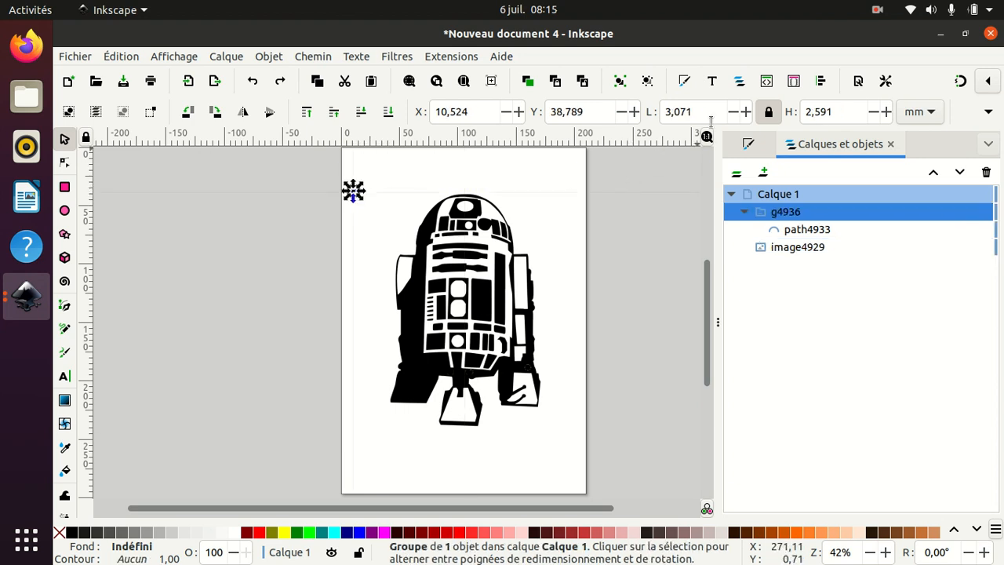
left_click(733, 112)
left_click(734, 113)
left_click(734, 113)
left_click(733, 112)
left_click(734, 112)
left_click(733, 112)
left_click(733, 112)
left_click(733, 112)
left_click(733, 112)
left_click(733, 112)
left_click(733, 112)
left_click(733, 112)
left_click(733, 112)
left_click(733, 113)
left_click(733, 112)
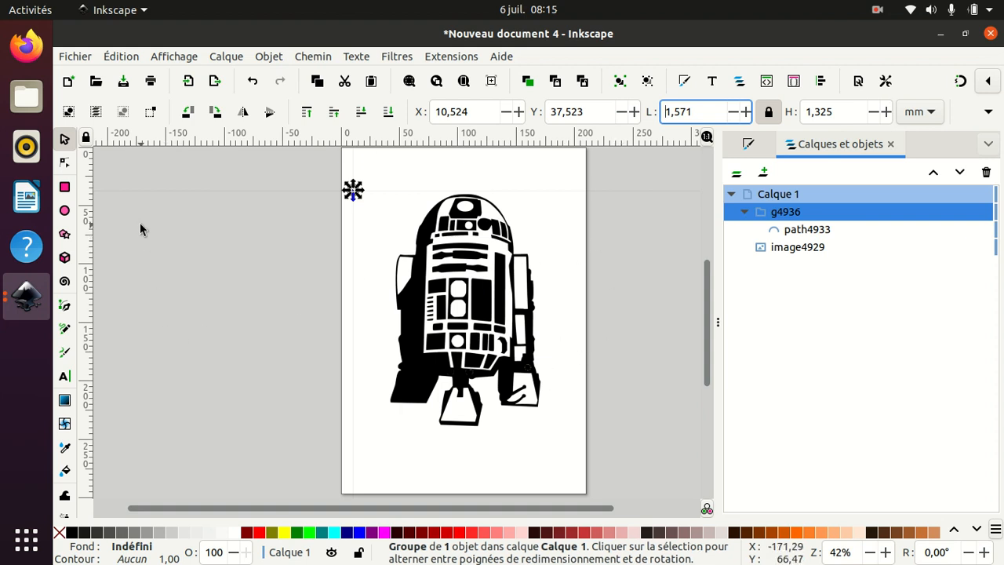
- Open Create Tiled Clones again, create the traced tiled clones with the same settings, and close the dialog
left_click(129, 62)
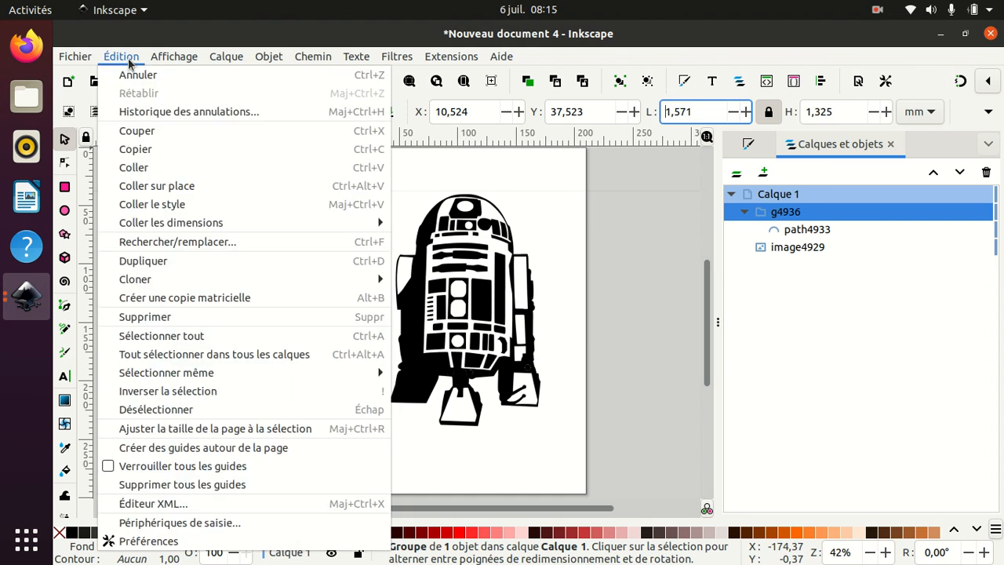
mouse_move(174, 283)
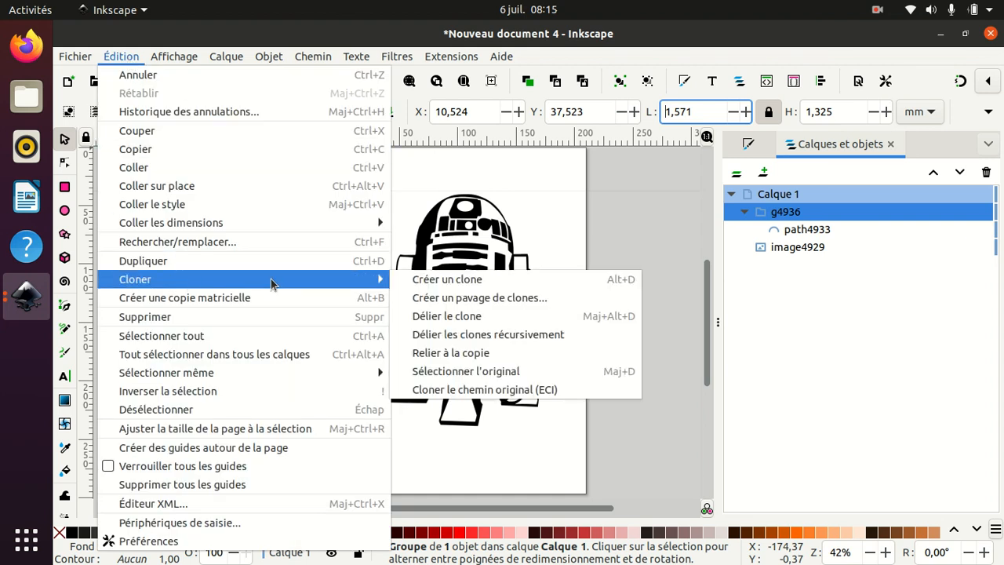
left_click(422, 298)
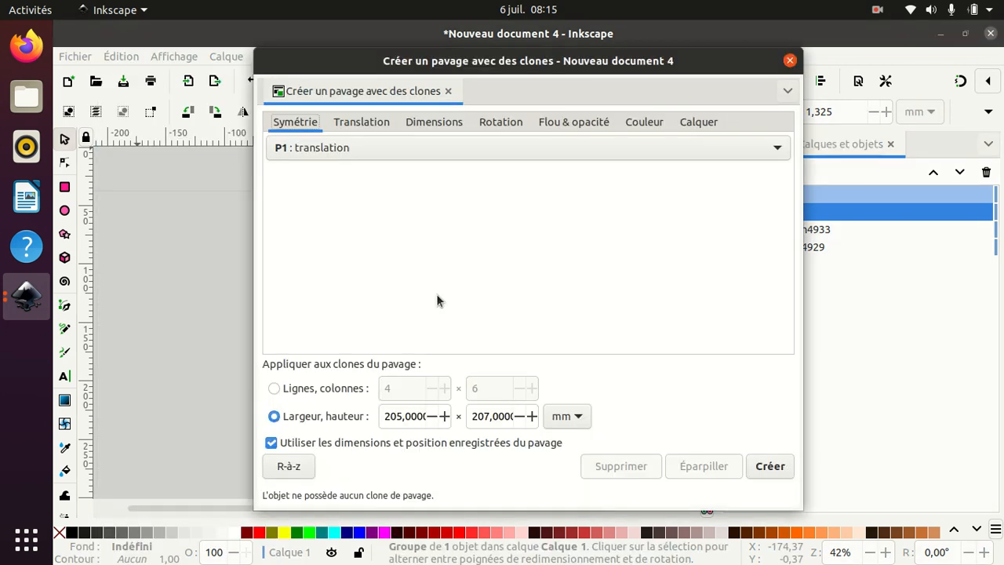
left_click(710, 123)
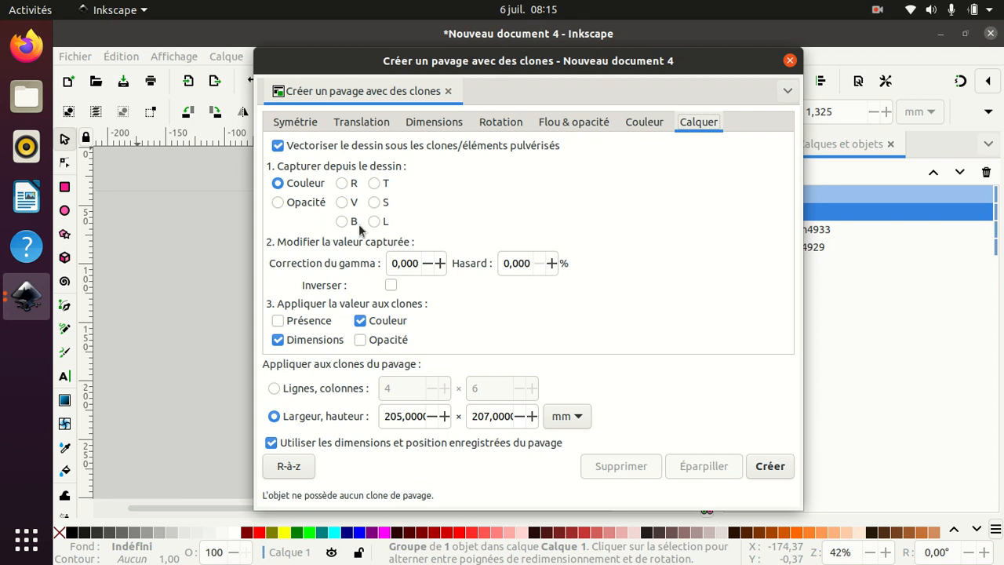
left_click(776, 466)
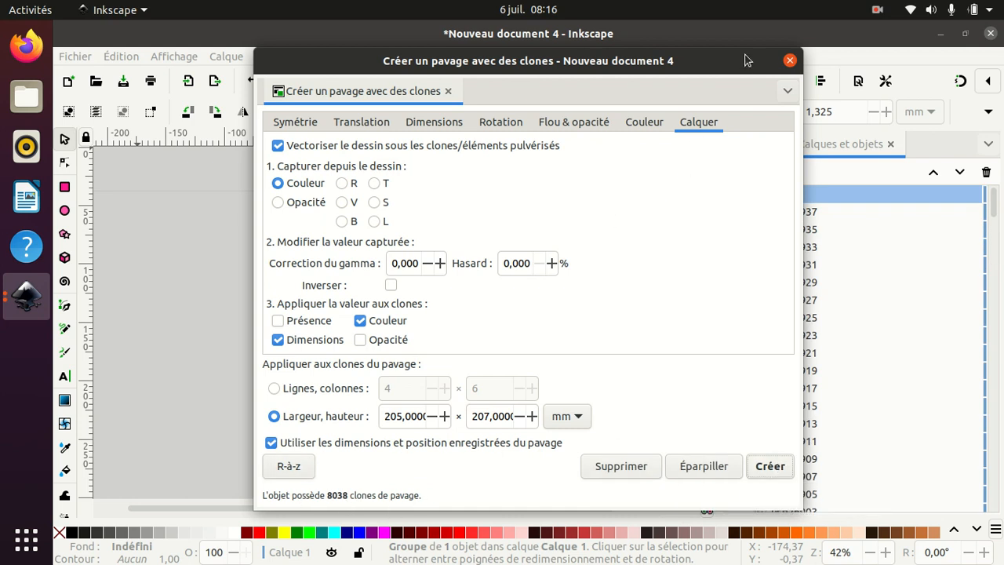
left_click(790, 60)
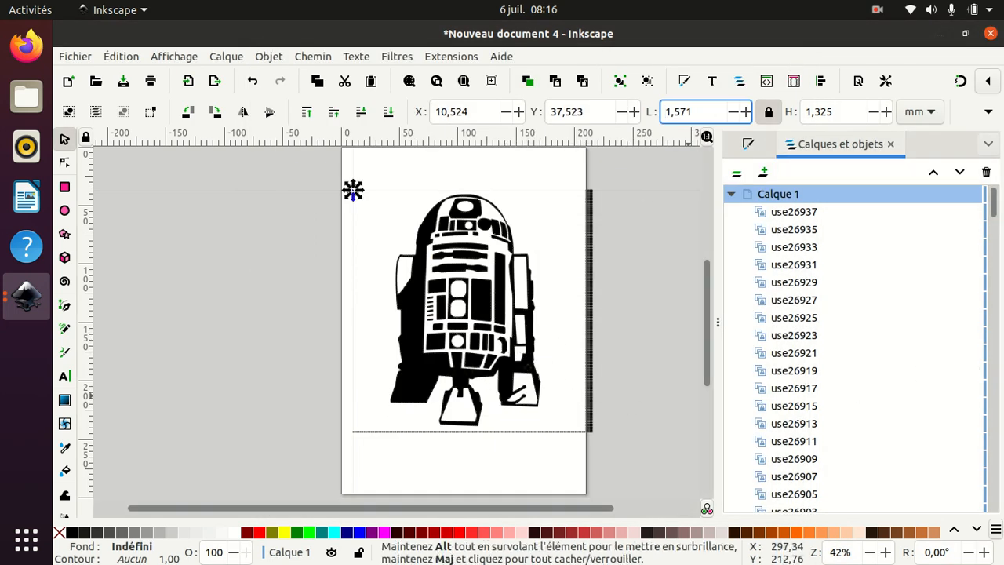
- Hide and then delete the imported R2-D2 image from the layers list
left_click_drag(996, 204, 995, 495)
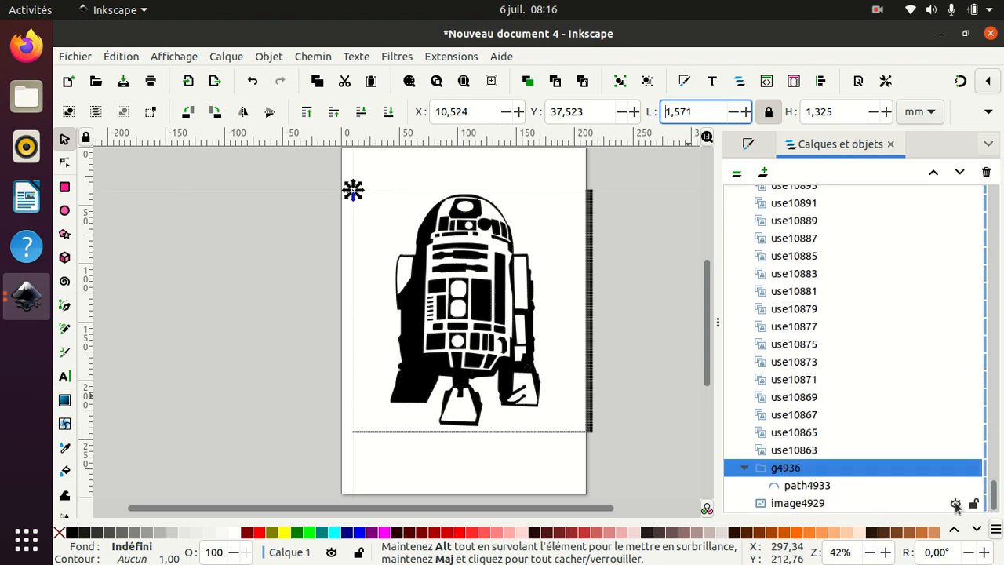
left_click(955, 504)
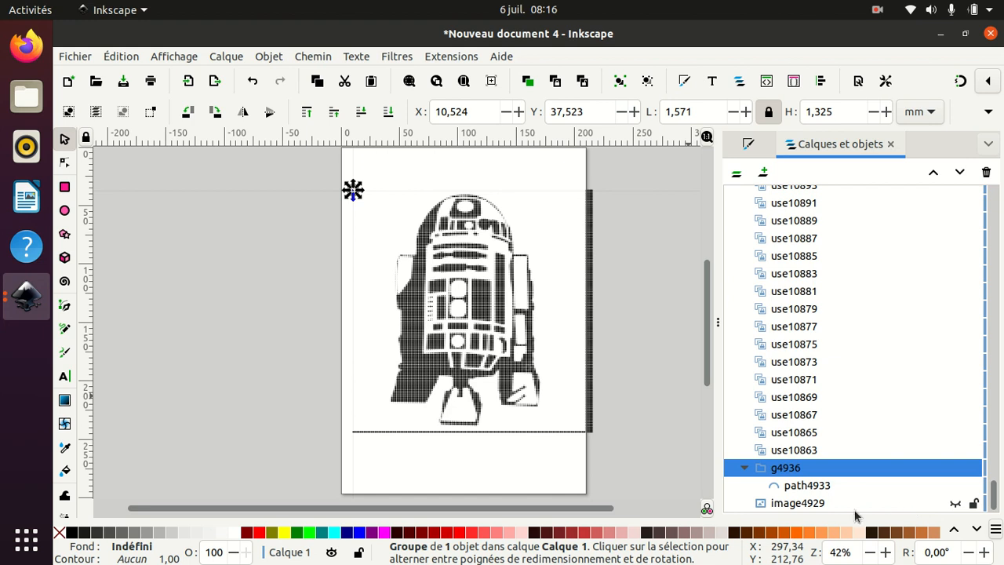
left_click(822, 502)
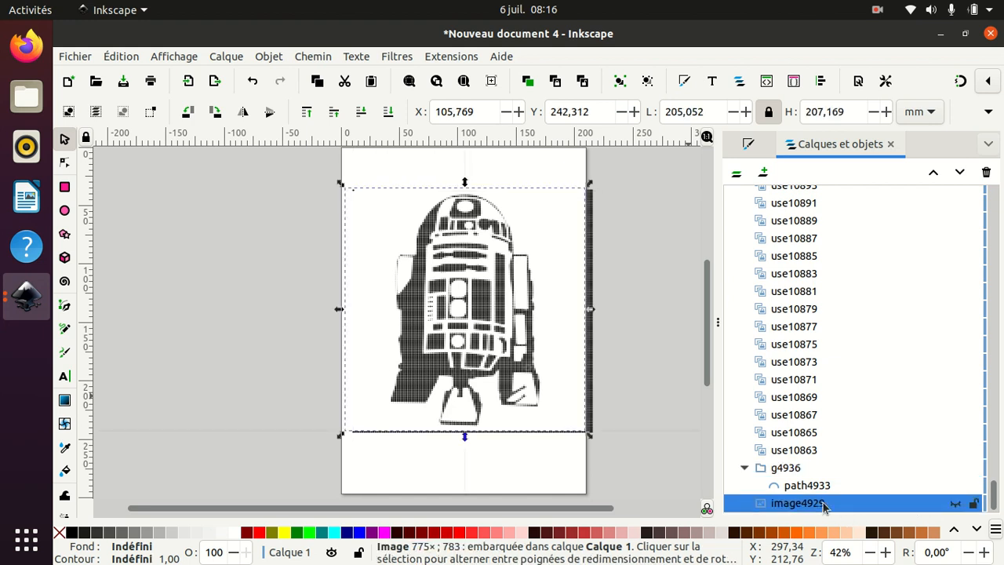
key("Delete")
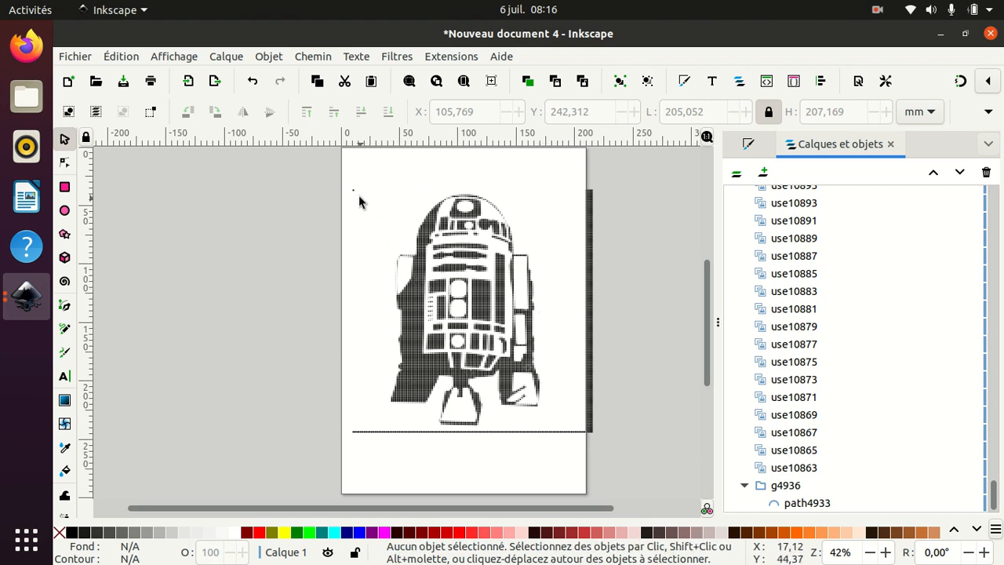
- Select the original ellipse group from one of the clones and stretch its height to about 1.94 mm
left_click(421, 248)
left_click(420, 295)
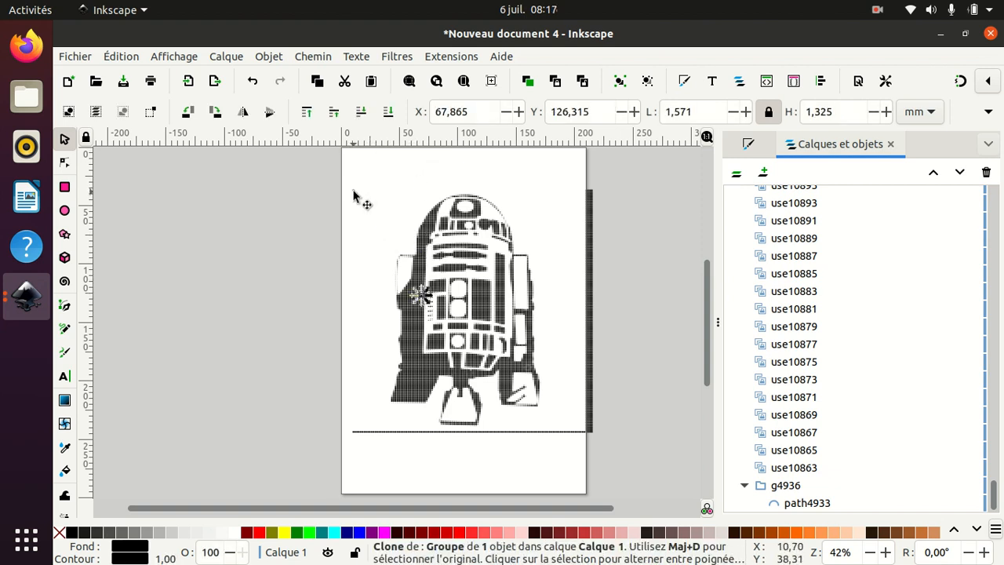
key("shift+d")
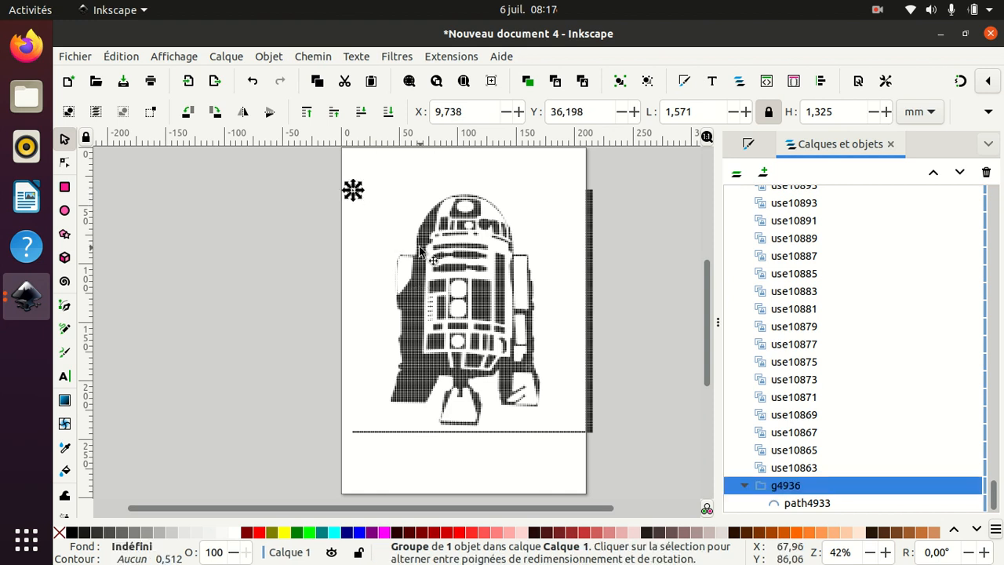
scroll(420, 251, "up", 1)
scroll(420, 251, "up", 3)
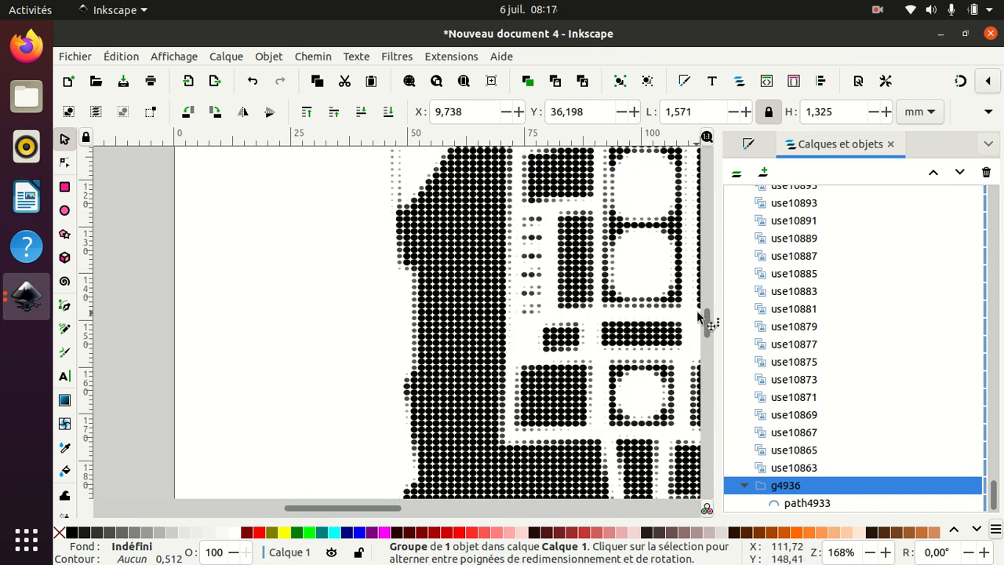
left_click_drag(707, 319, 706, 284)
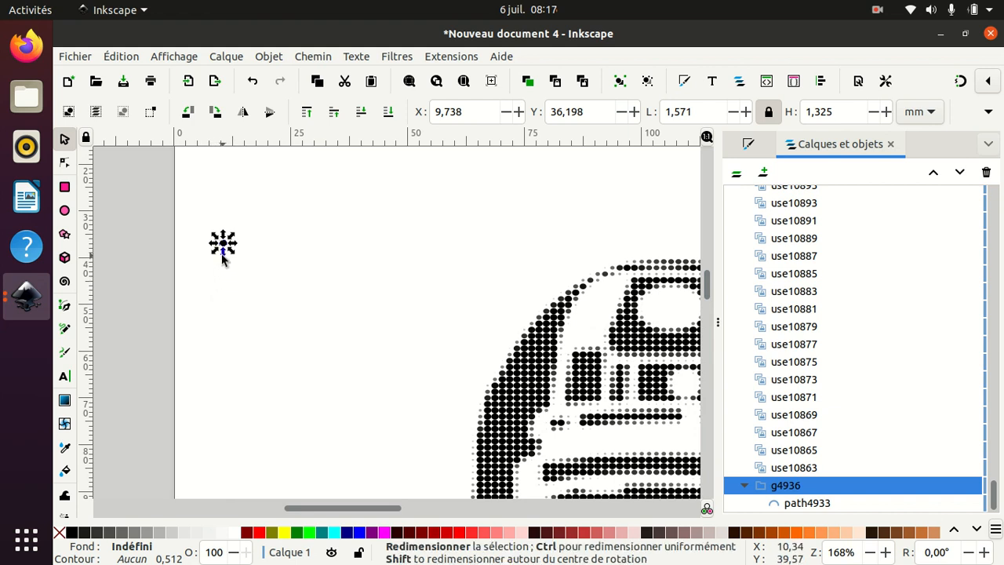
left_click_drag(222, 258, 222, 264)
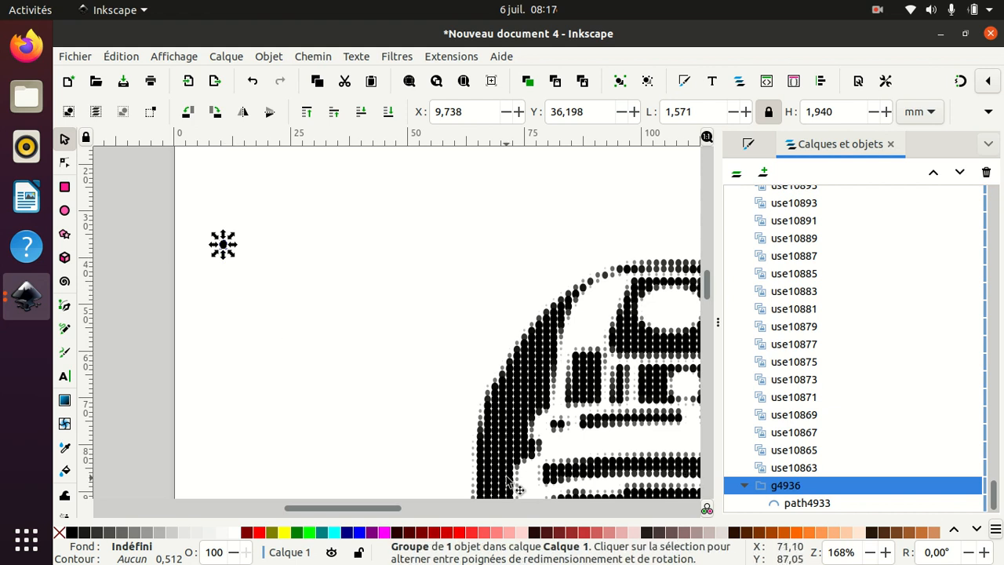
- Delete the column of stray clones along the page's right edge
key("minus")
key("minus")
key("minus")
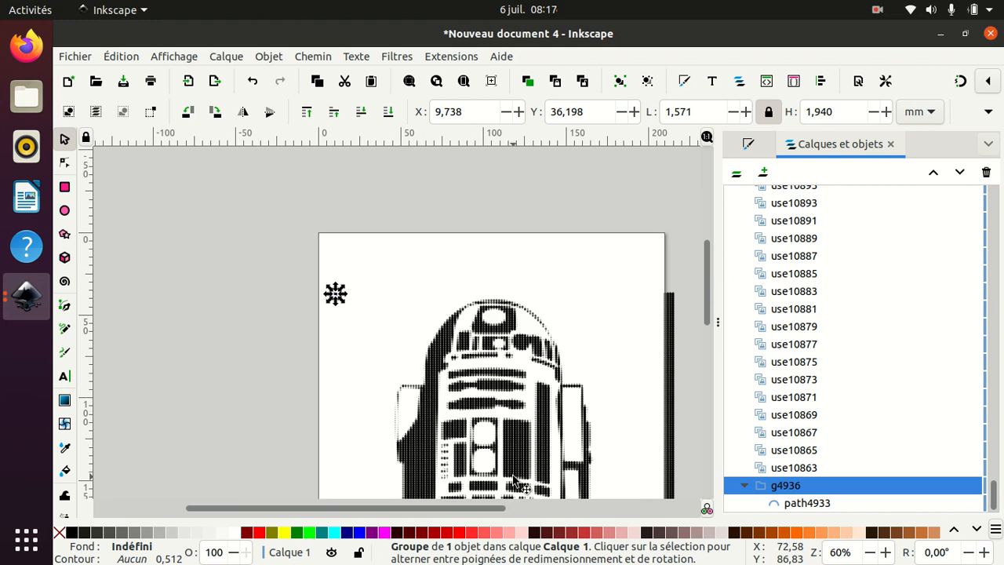
key("minus")
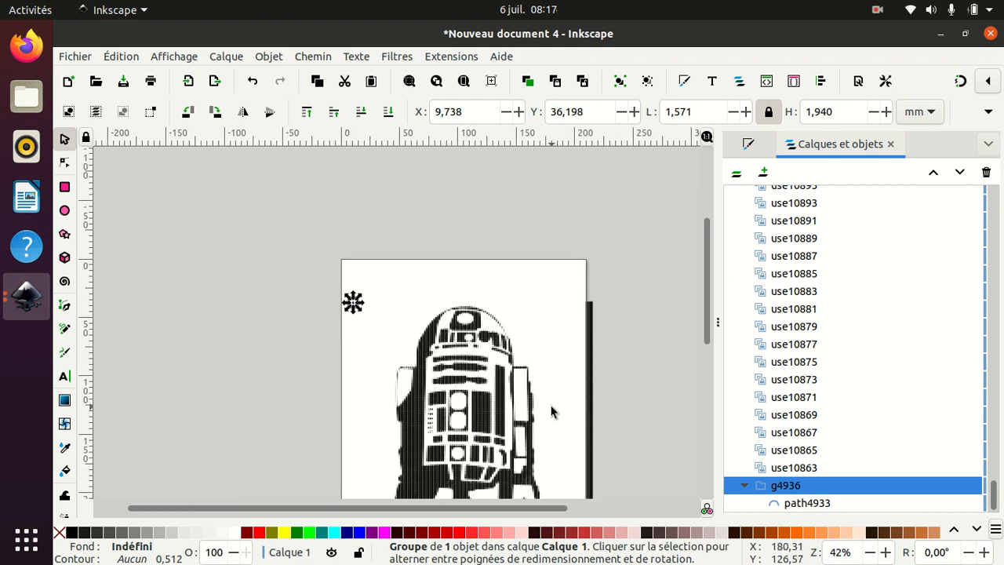
left_click(662, 406)
mouse_move(563, 230)
left_mouse_down()
mouse_move(620, 268)
mouse_move(642, 496)
left_mouse_up()
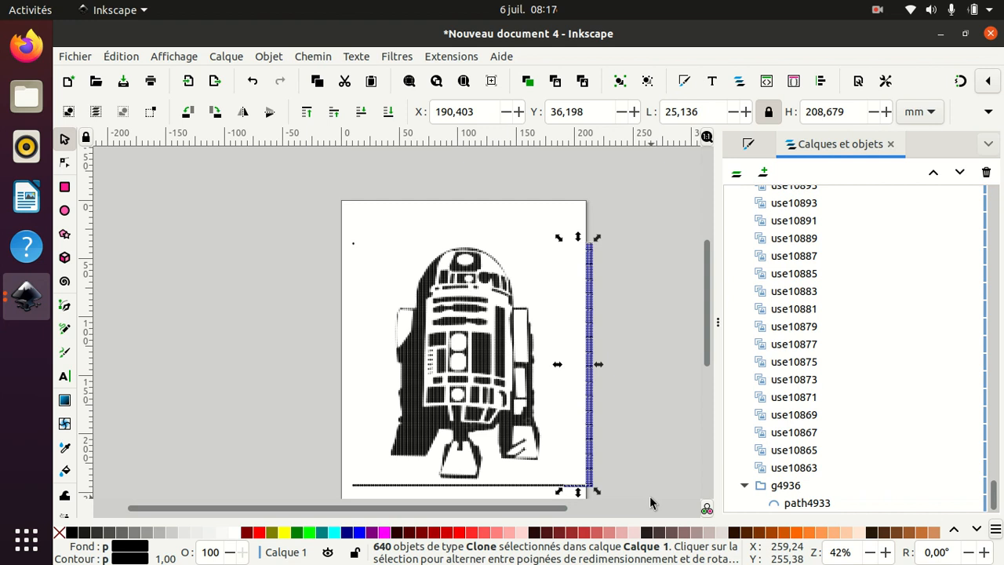
key("Delete")
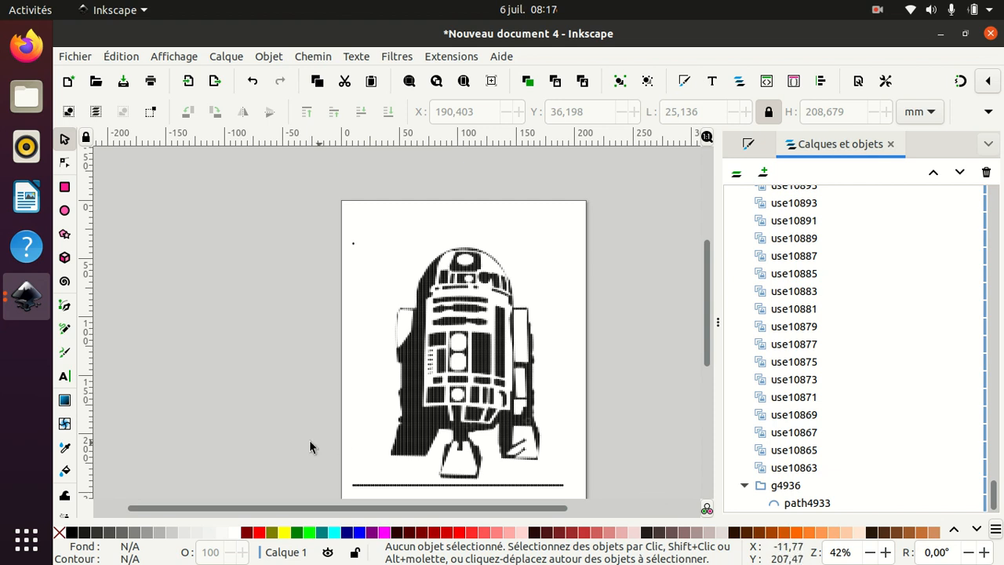
- Delete the row of stray clones along the bottom of the drawing
left_click_drag(710, 348, 717, 380)
mouse_move(343, 403)
left_mouse_down()
mouse_move(497, 435)
mouse_move(577, 436)
left_mouse_up()
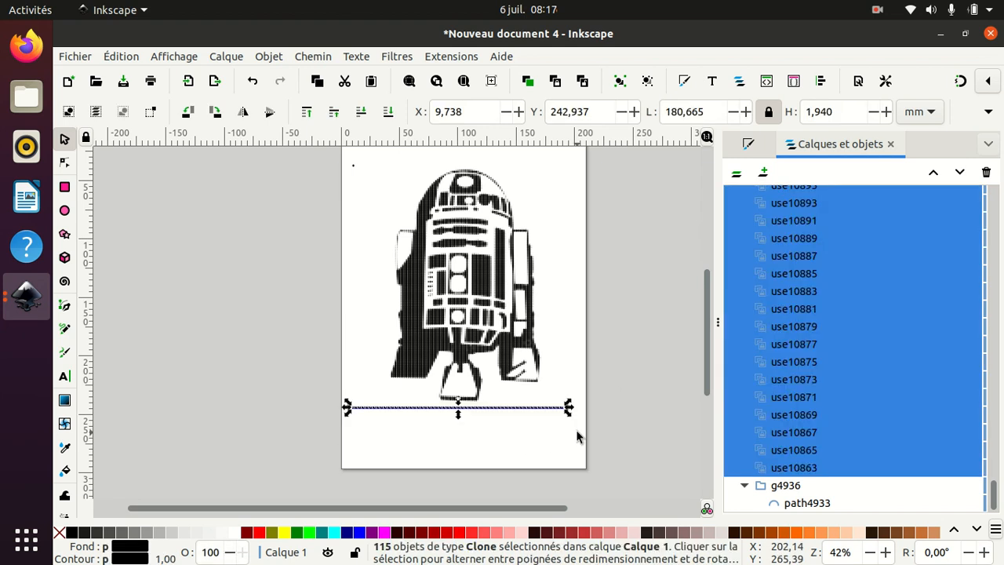
left_click(577, 436)
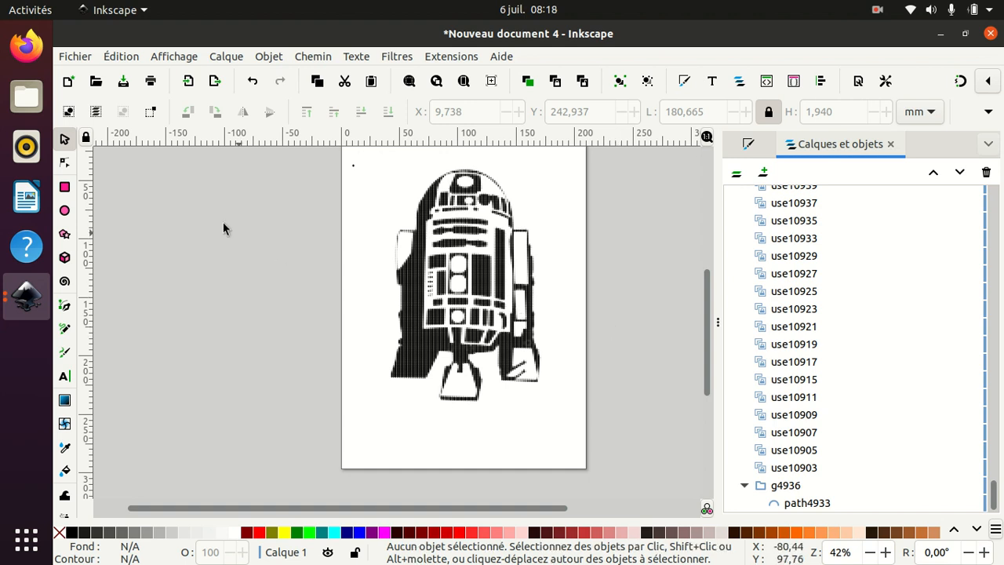
- Open the Create Tiled Clones dialog
left_click(130, 58)
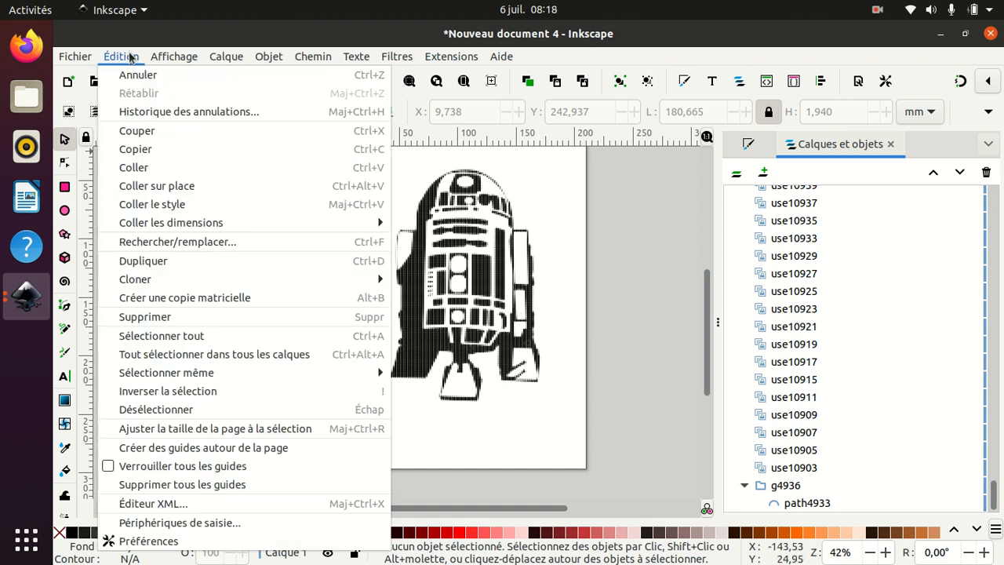
mouse_move(198, 279)
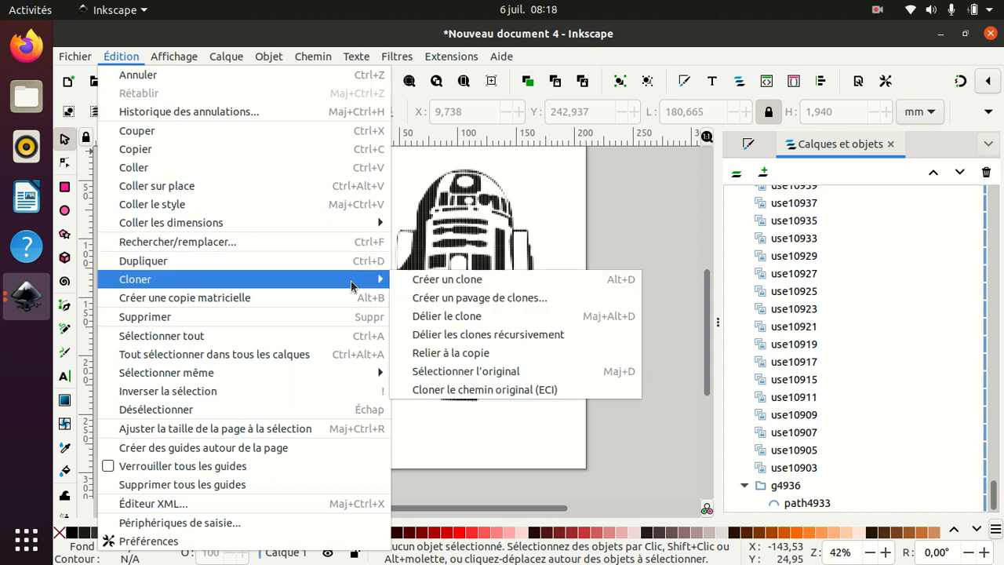
left_click(448, 299)
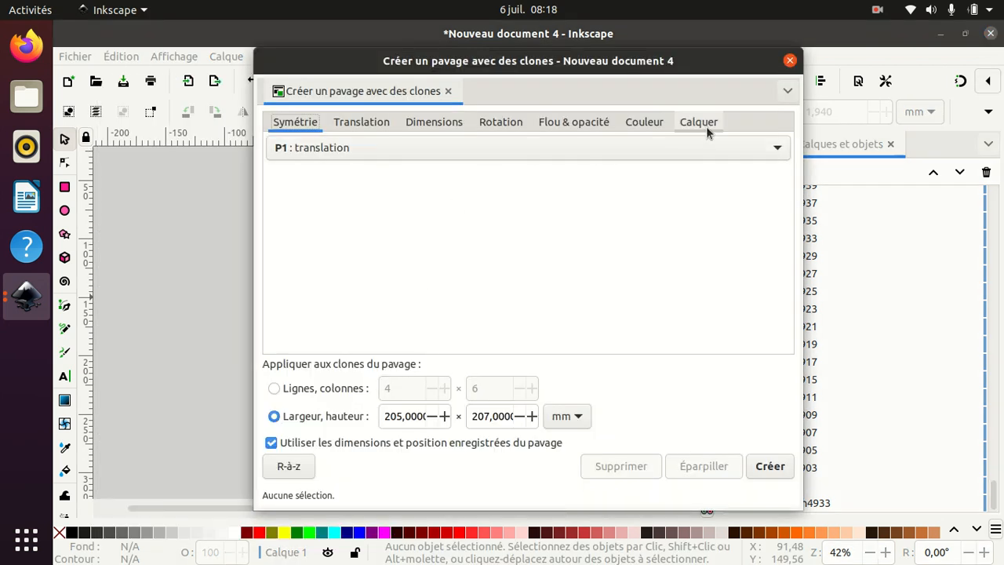
- Set the tiled clones trace capture option to L (luminosity) and close the Create Tiled Clones dialog
left_click(709, 124)
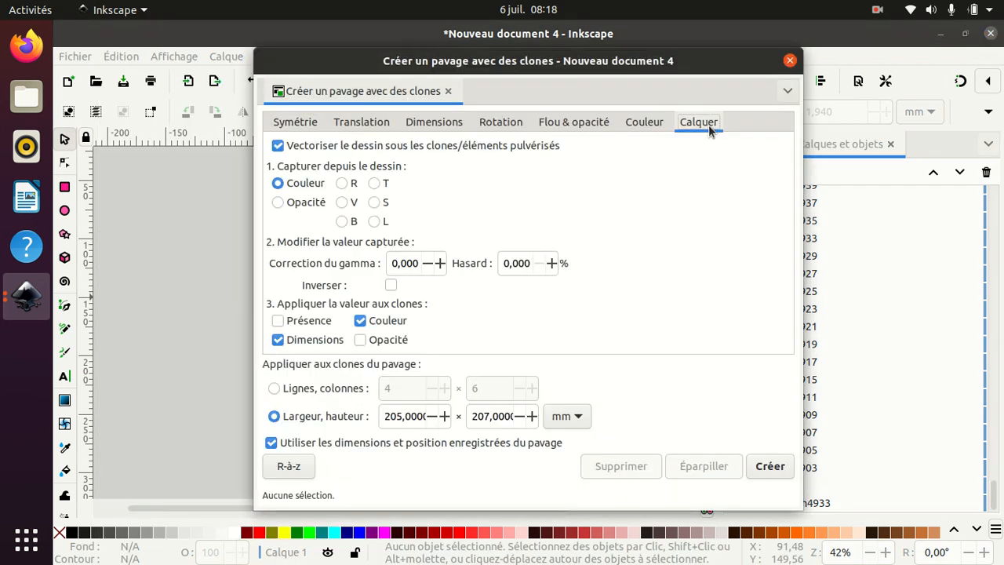
left_click(376, 186)
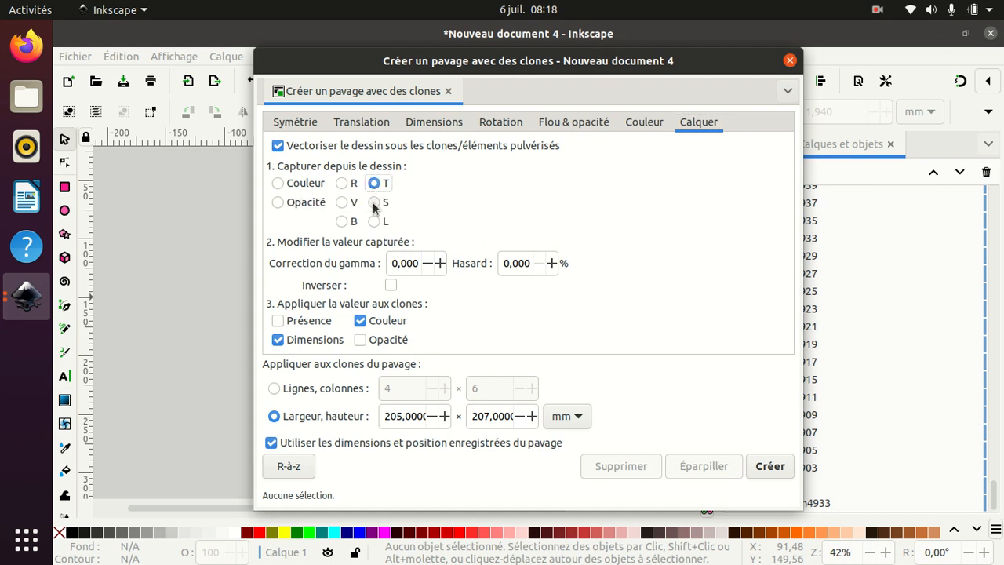
left_click(374, 204)
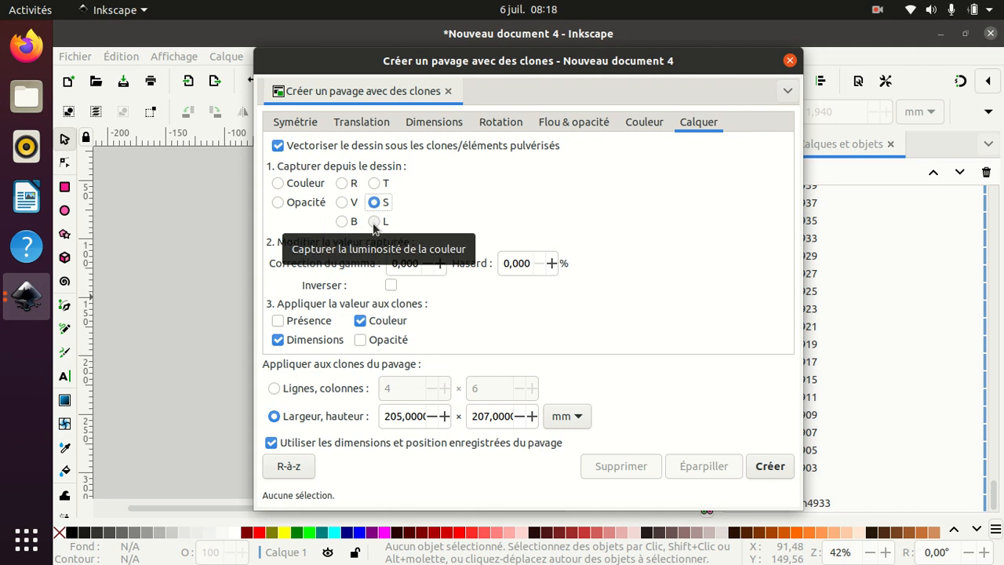
left_click(374, 222)
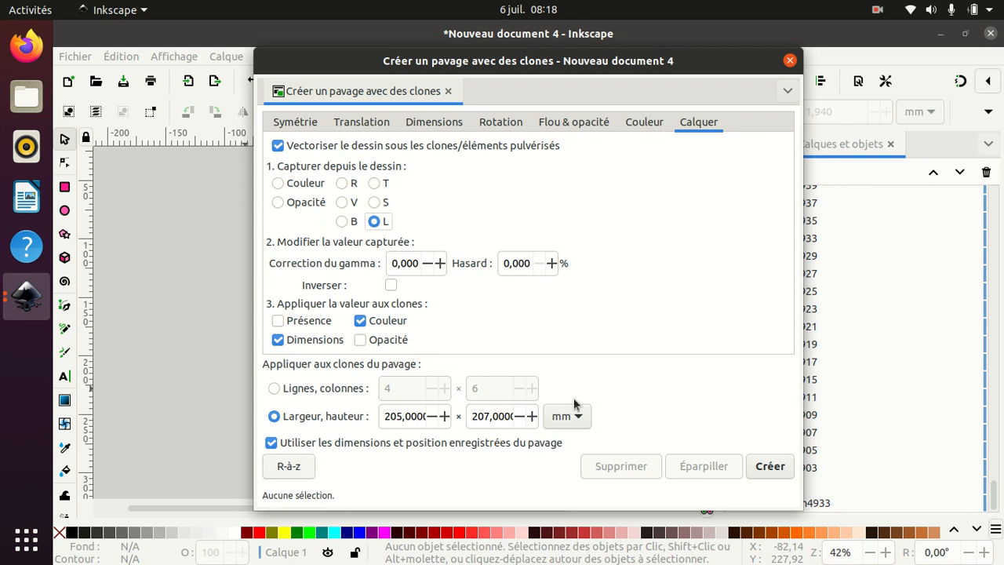
left_click(790, 61)
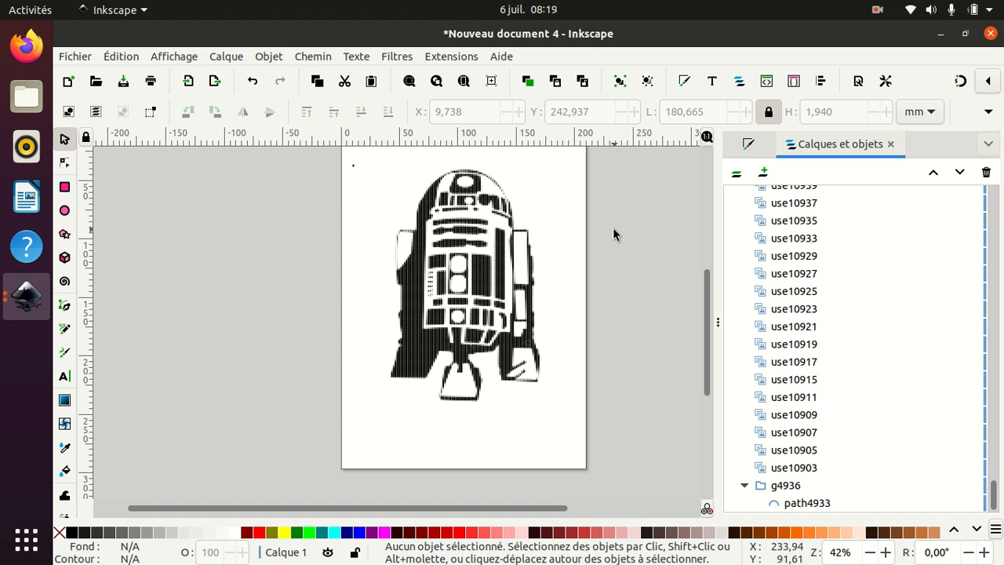
left_click(879, 11)
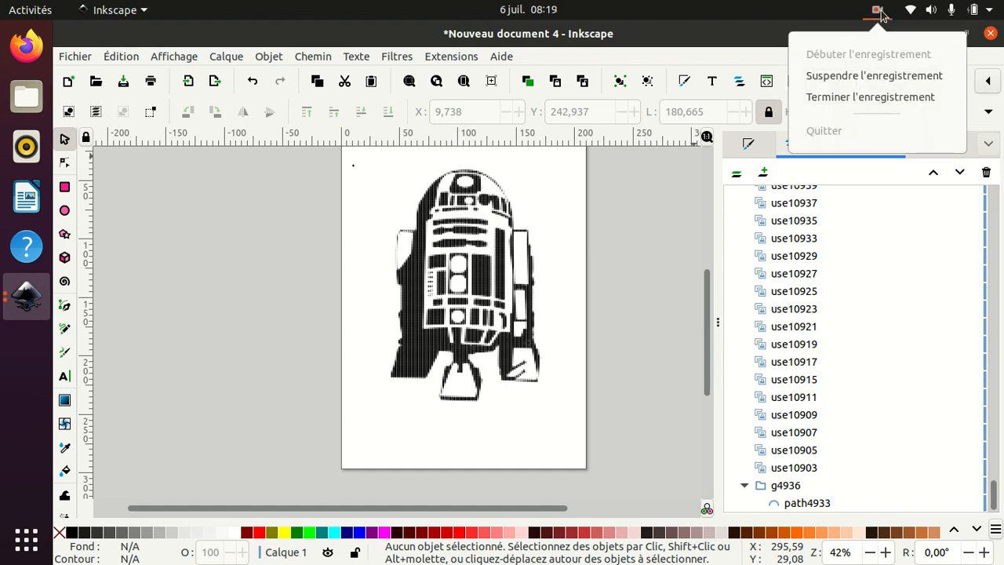